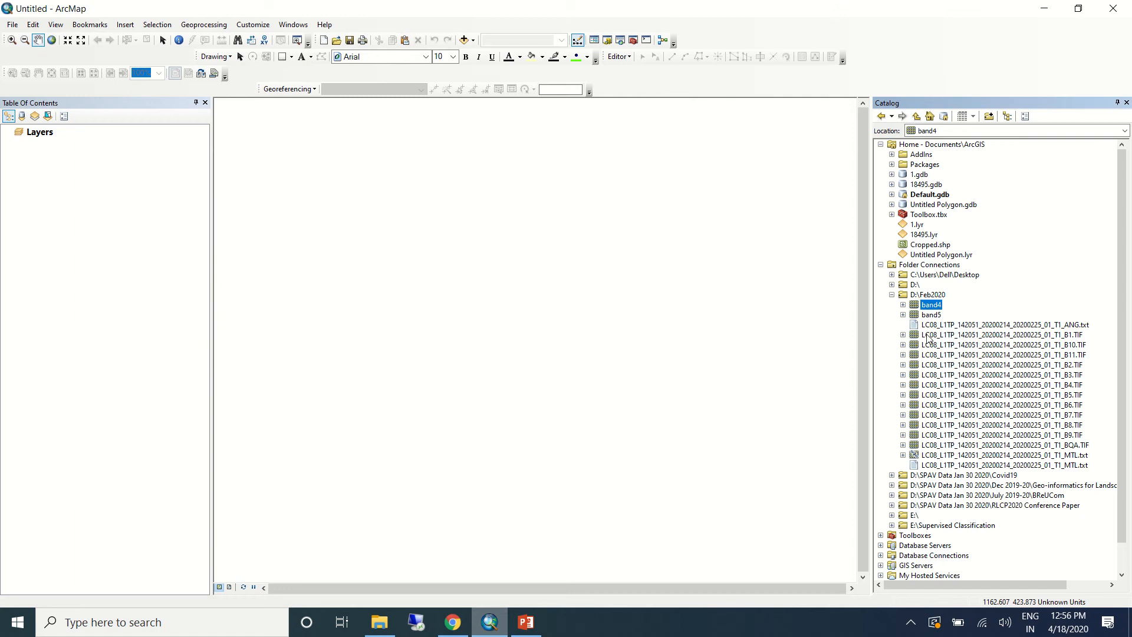
- Add the band4 and band5 rasters from the D:\Feb2020 folder to the map
left_click_drag(920, 306, 528, 288)
left_click_drag(919, 316, 572, 317)
left_click(559, 290)
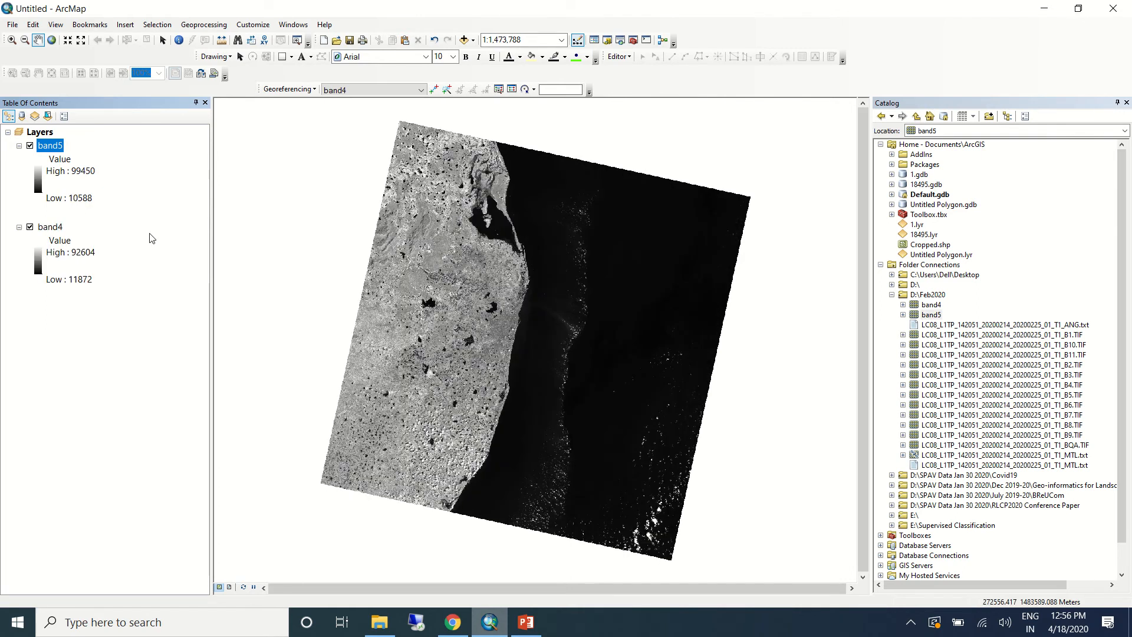
- Move the band4 layer above band5 and hide the band5 layer
left_click_drag(36, 247, 35, 148)
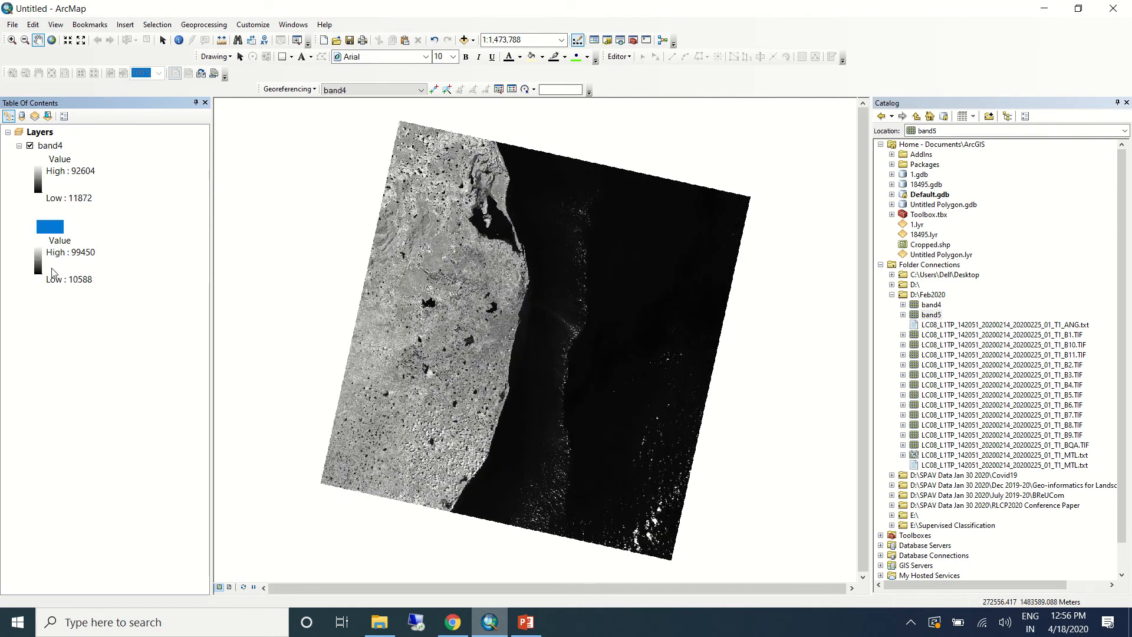
left_click(30, 227)
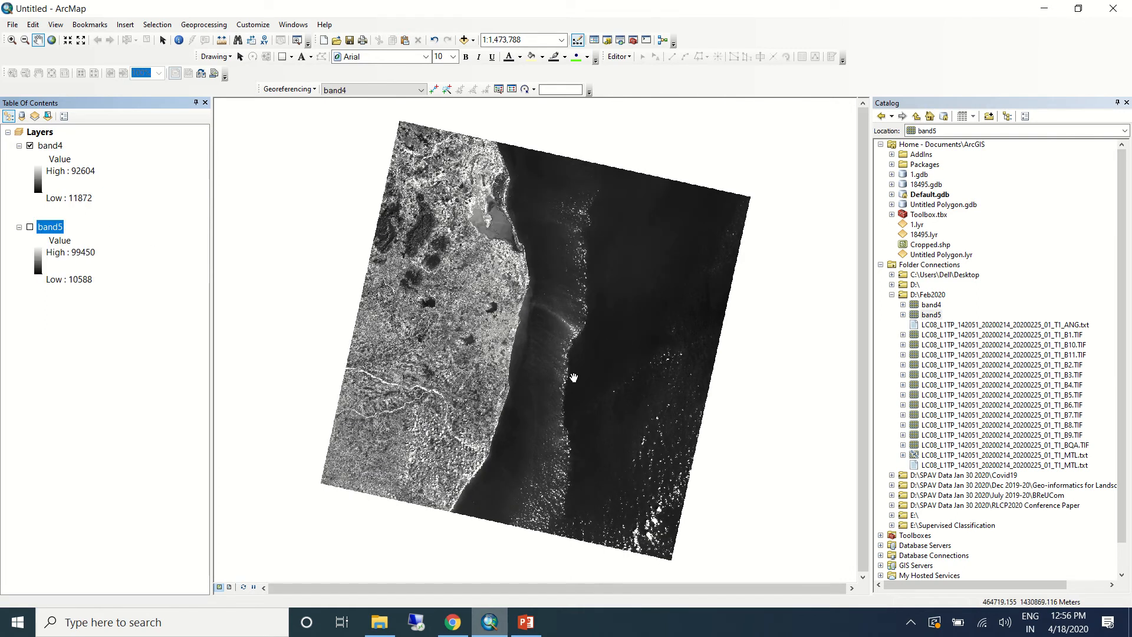
left_click(50, 146)
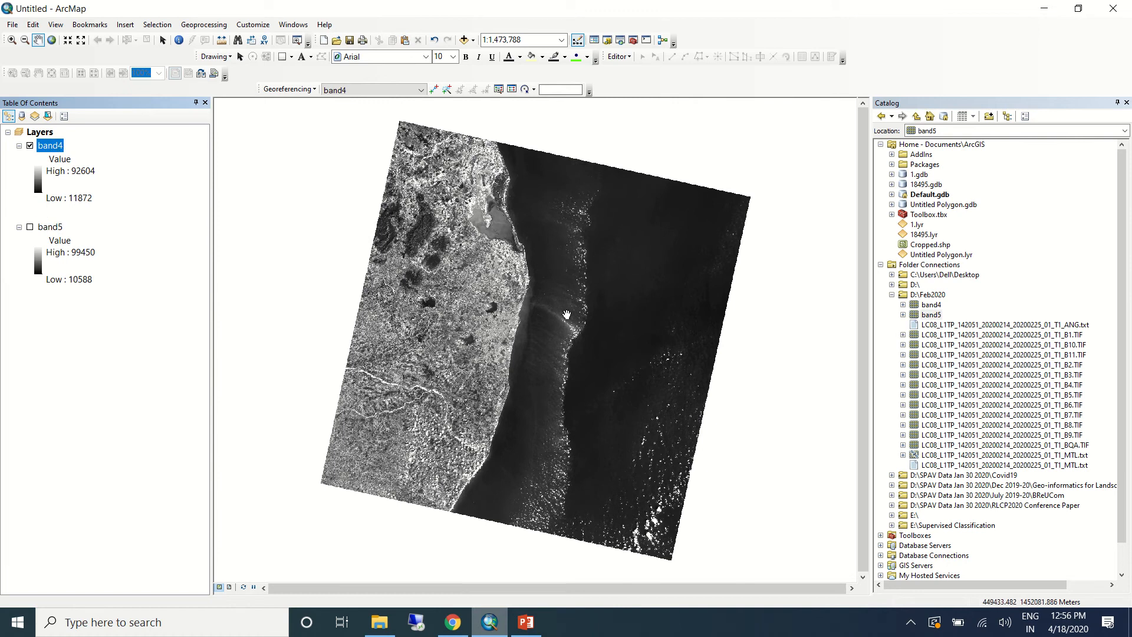
- Find the Raster Calculator (Spatial Analyst) tool through the tool search, open it, and close the search window
left_click(293, 24)
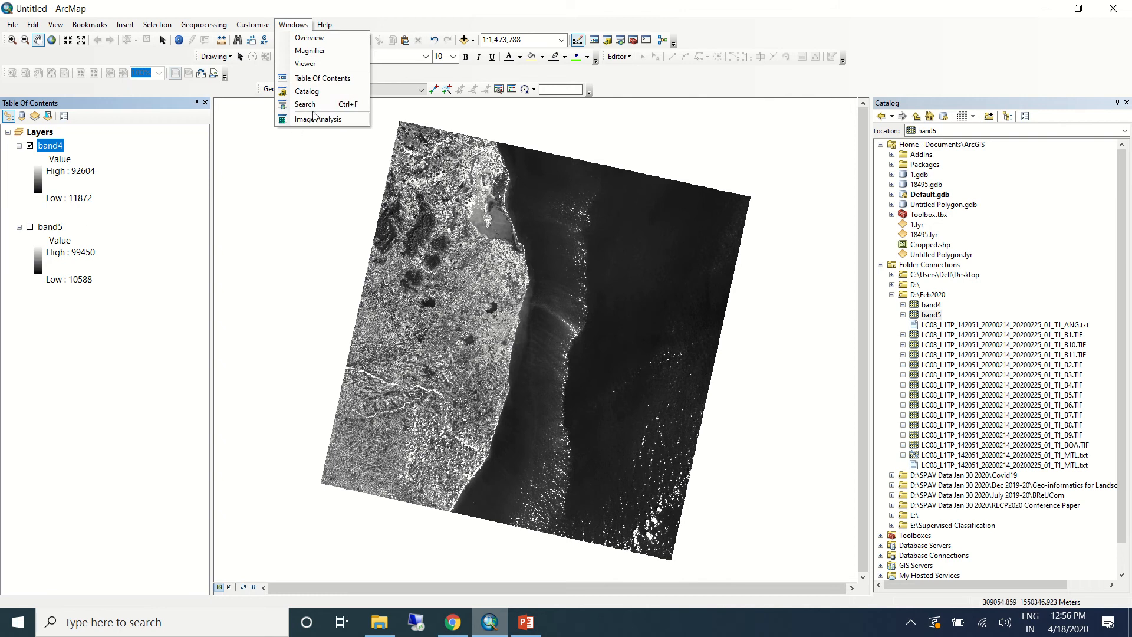
left_click(301, 101)
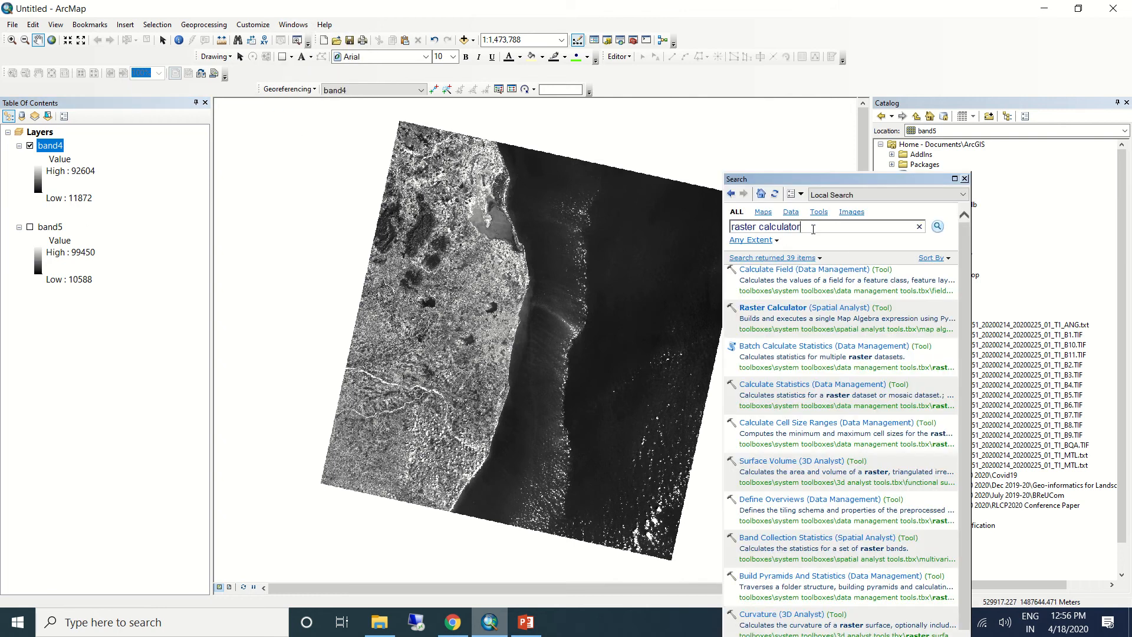
left_click(786, 307)
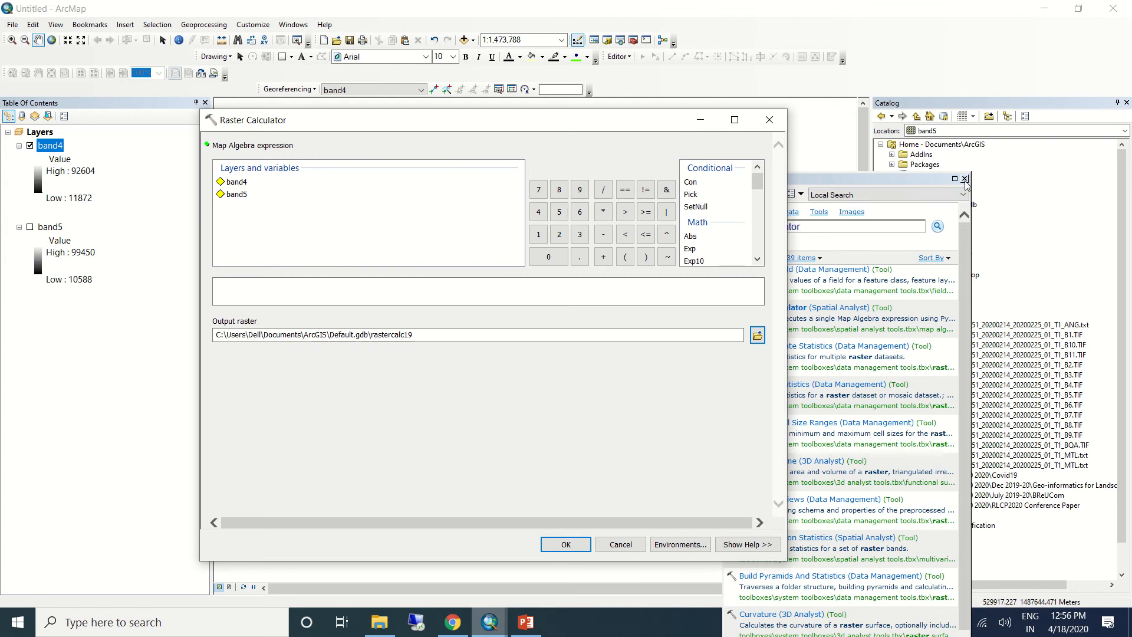
left_click(965, 178)
left_click_drag(425, 120, 494, 135)
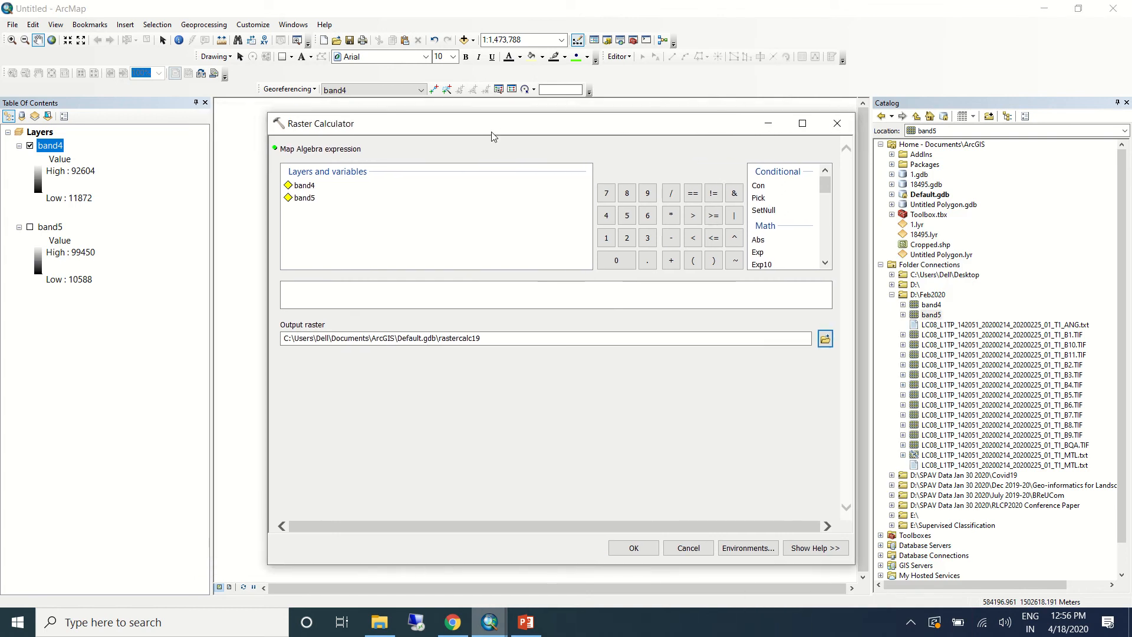
left_click(366, 286)
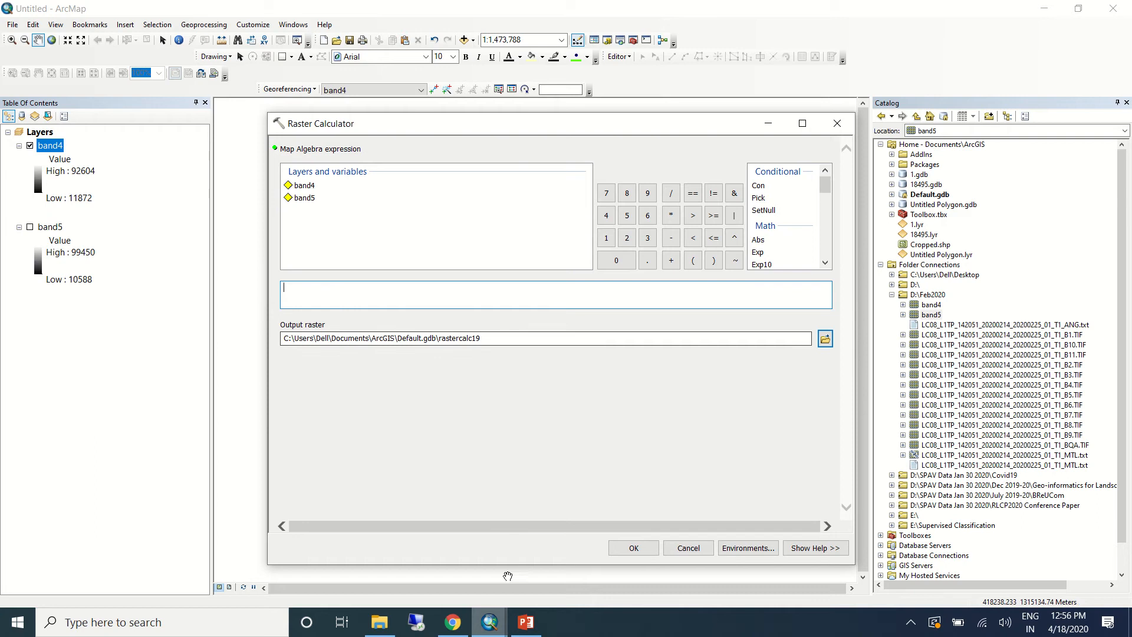
- Switch to the LST - Tutorial presentation in PowerPoint and copy the REFLECTANCE_MULT value 2.0000E-05 from the Landsat 8 data slide
left_click(523, 622)
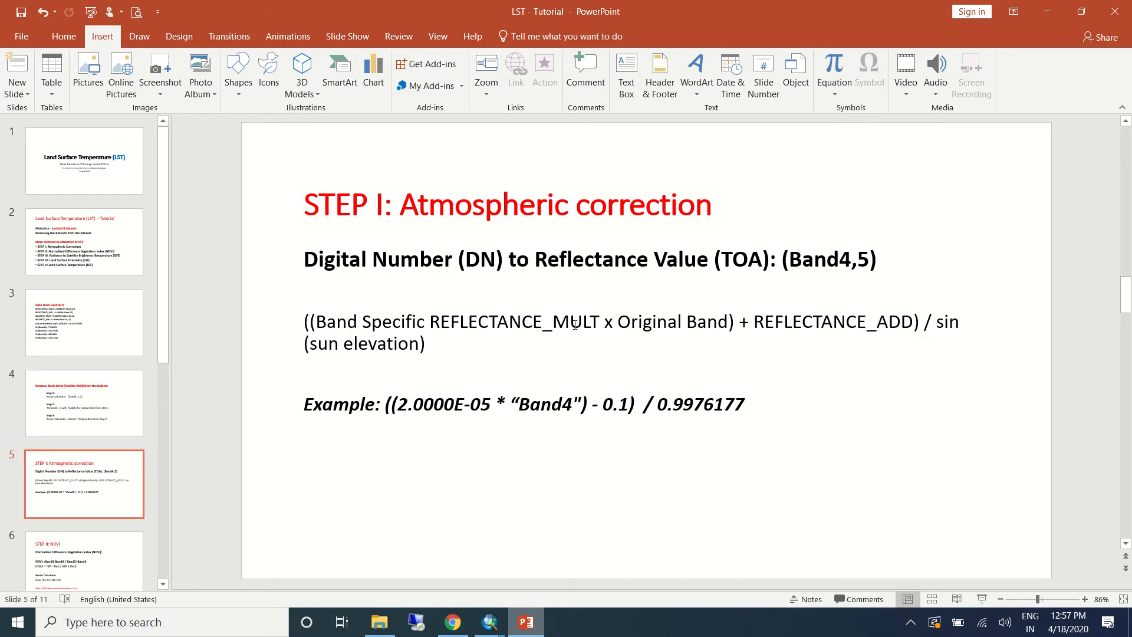
left_click(89, 324)
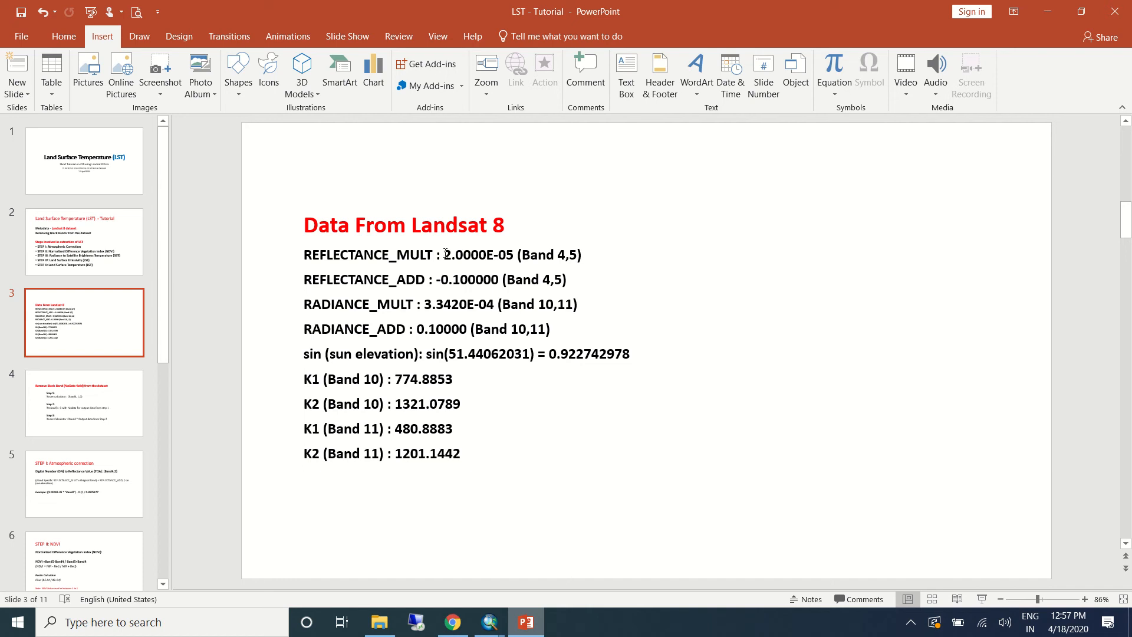
left_click_drag(446, 254, 513, 254)
key("ctrl+c")
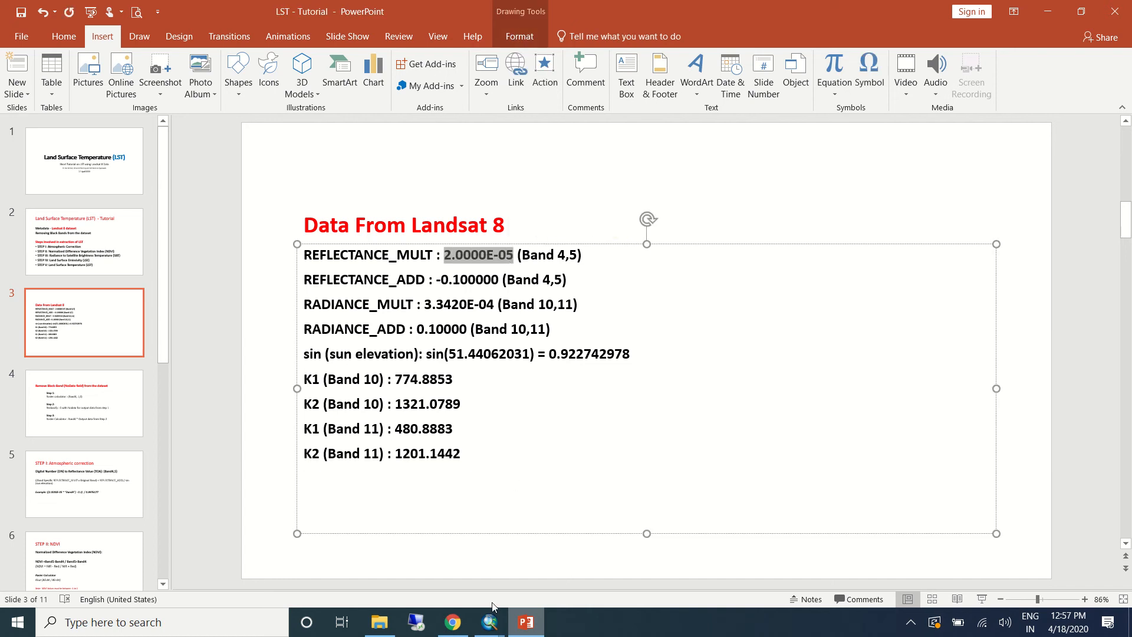
- Return to the Raster Calculator in ArcMap and begin the map algebra expression with (2.0000E-05 * "band4"
mouse_move(491, 620)
left_click(498, 551)
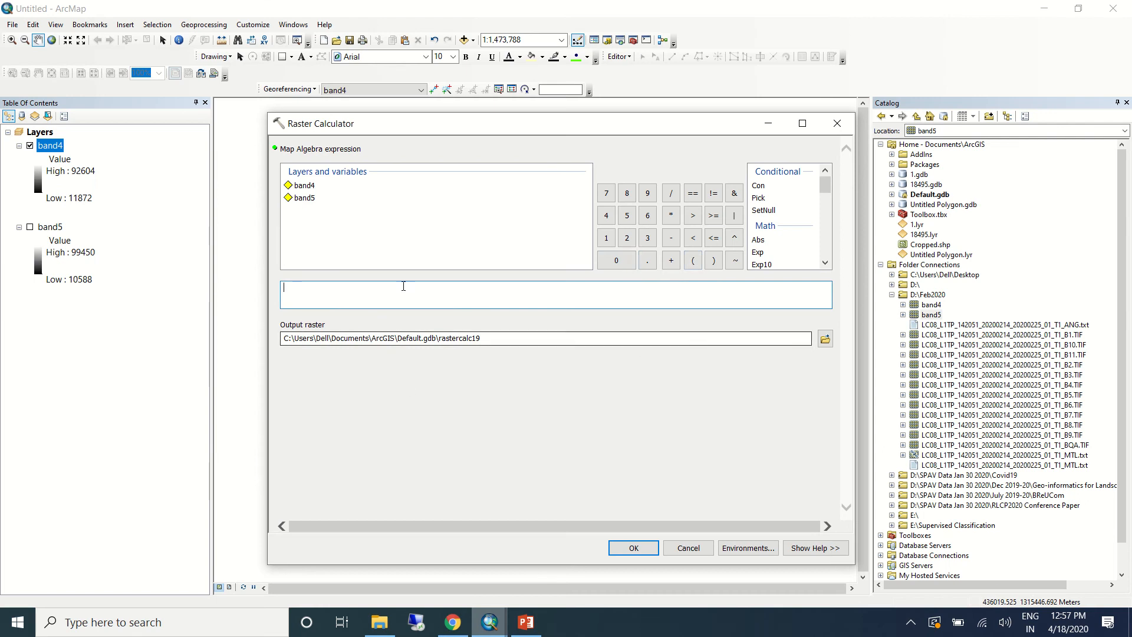
left_click(694, 261)
key("ctrl+v")
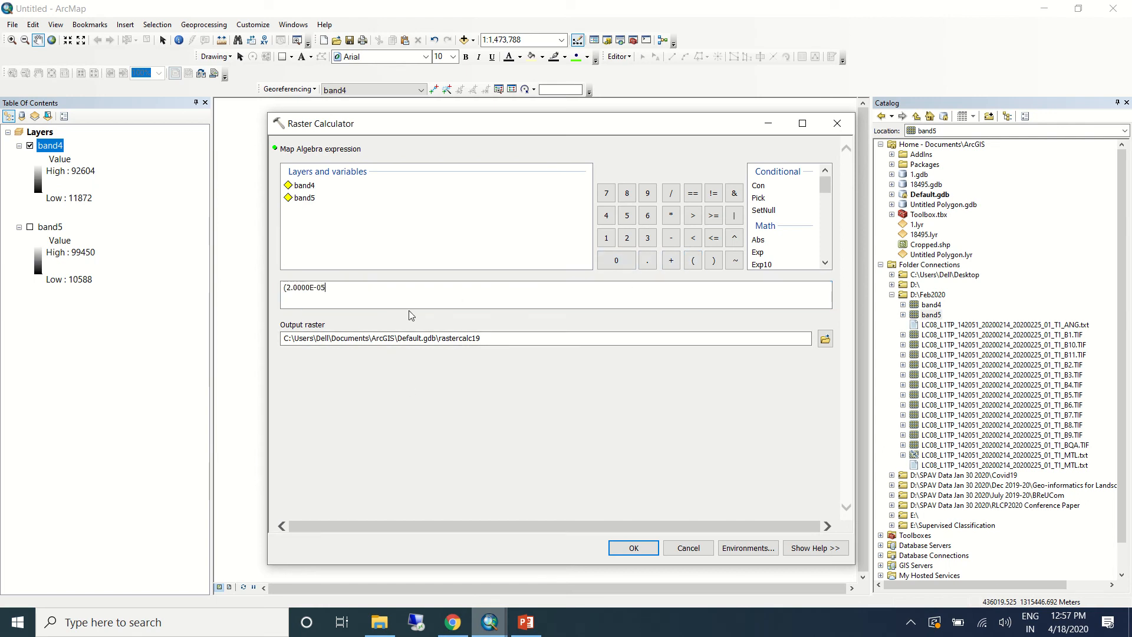
left_click(670, 216)
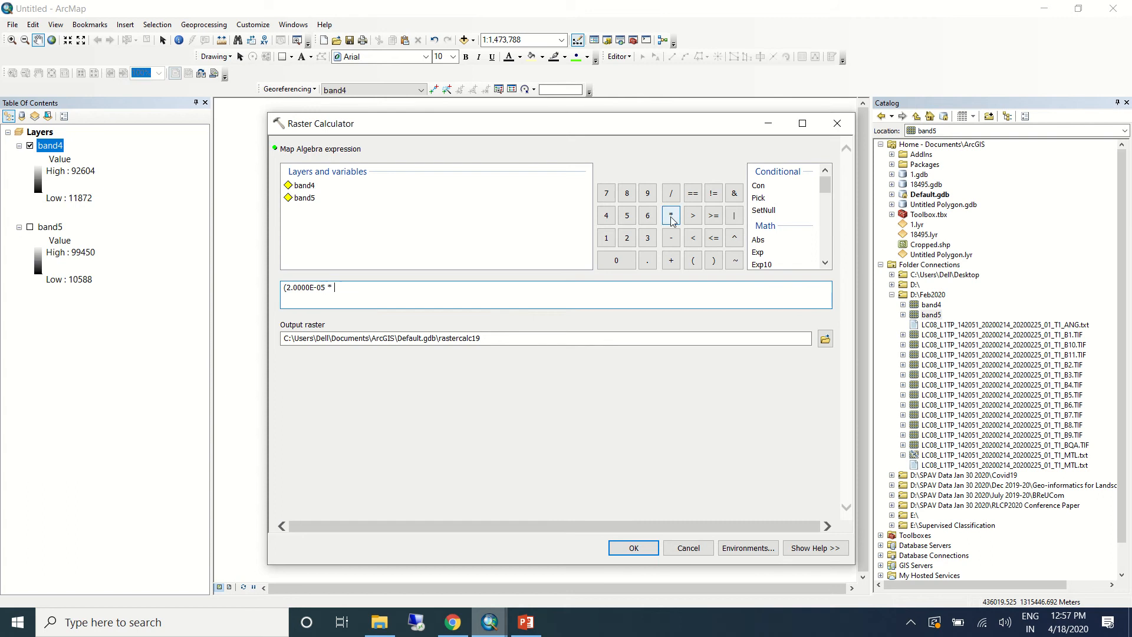
double_click(304, 185)
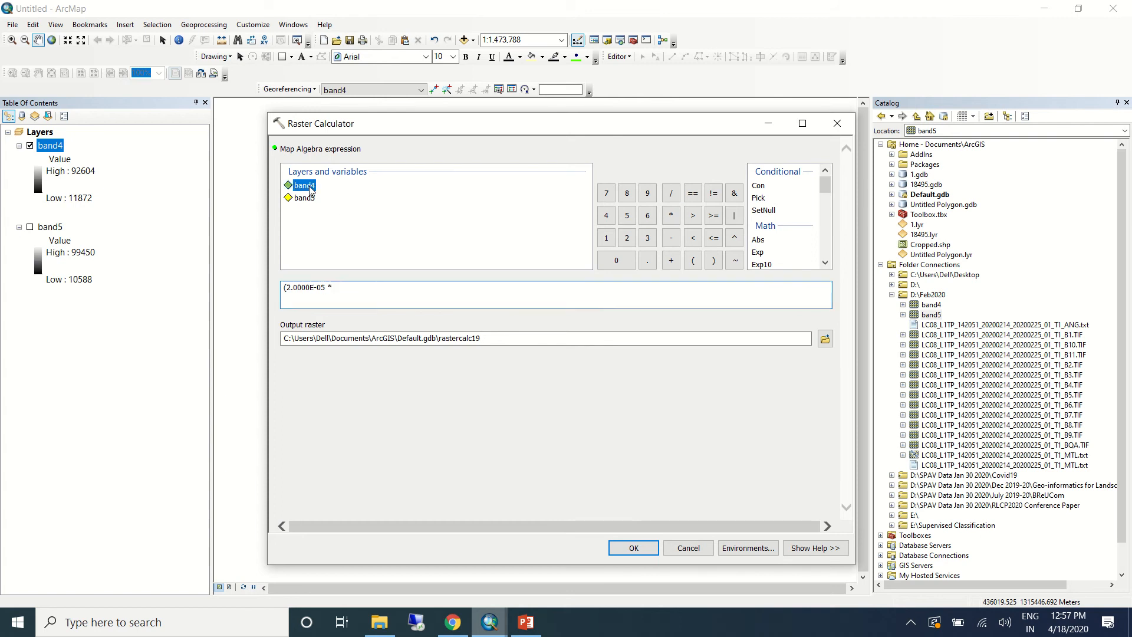
left_click(391, 288)
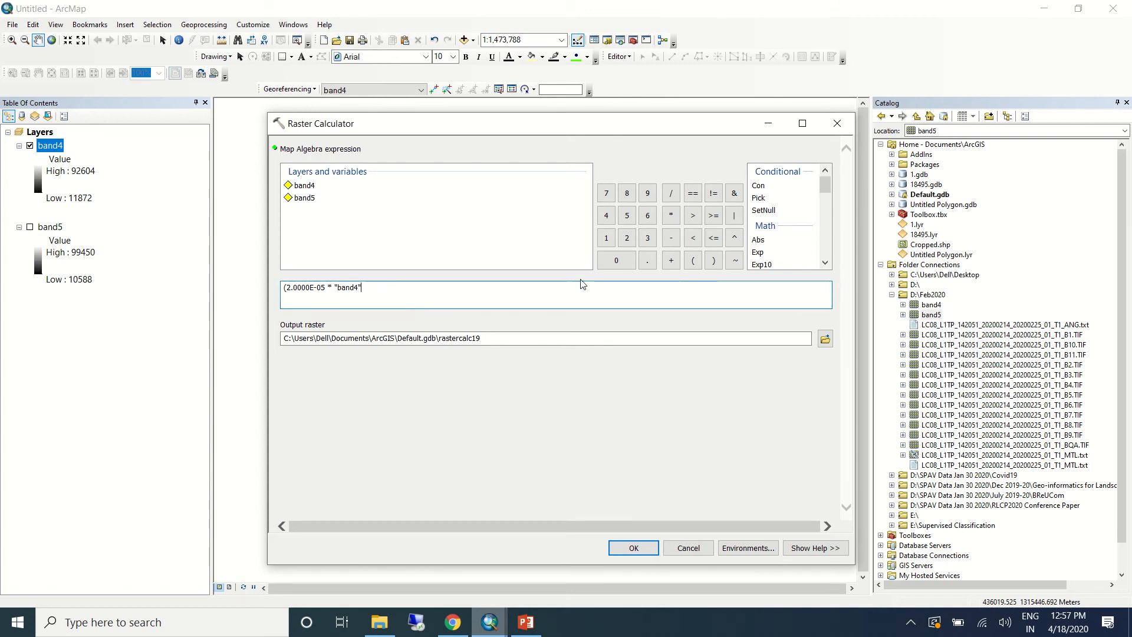
- Switch to PowerPoint, check the Step I formula, and copy the REFLECTANCE_ADD value -0.100000 from the Landsat 8 data slide
left_click(525, 622)
left_click(93, 491)
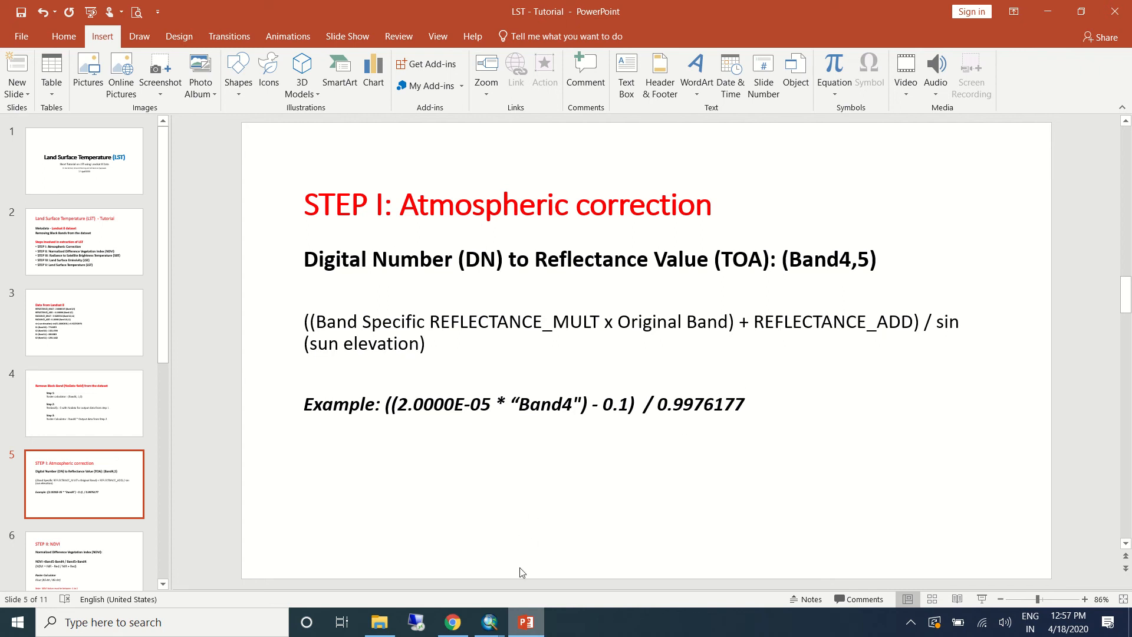
left_click(80, 322)
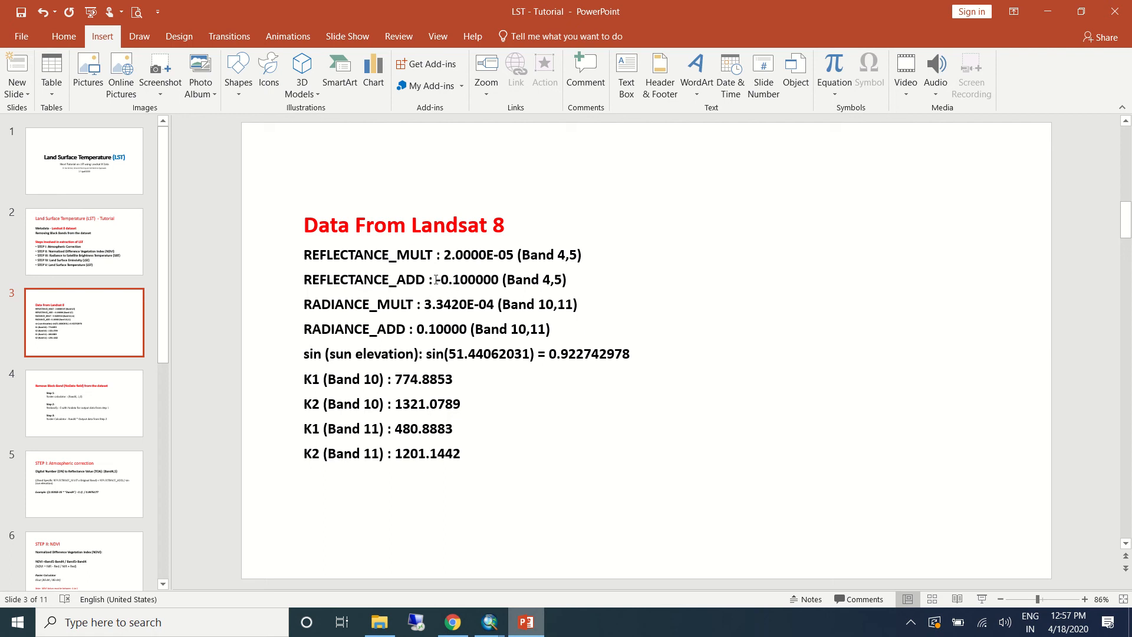
left_click_drag(436, 279, 500, 279)
right_click(482, 284)
left_click(500, 312)
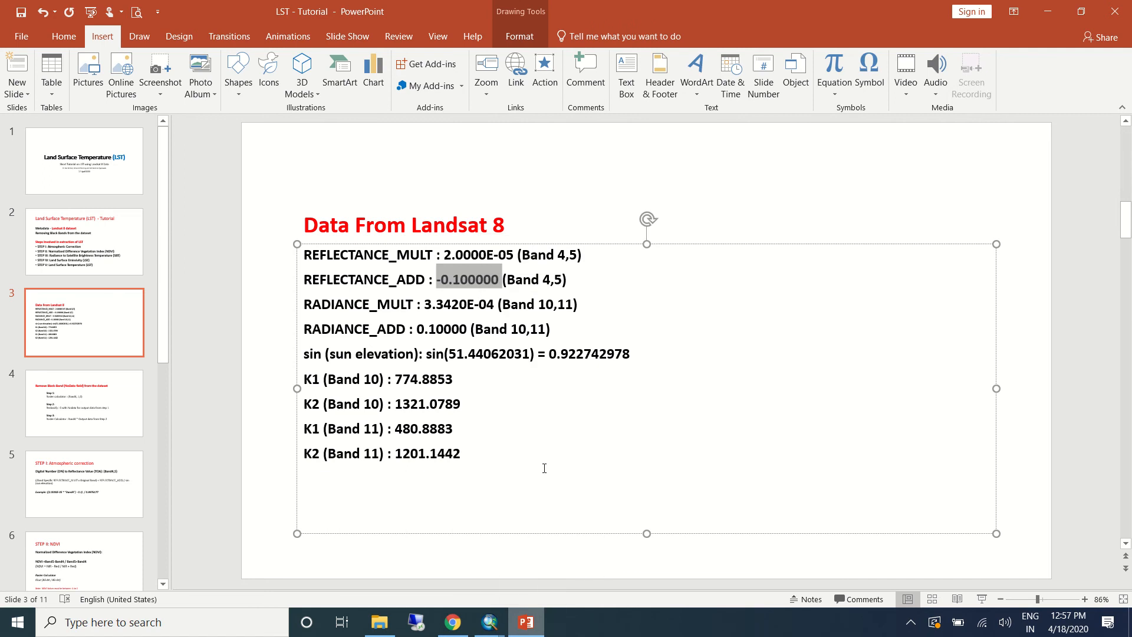
- Back in the Raster Calculator, close the band4 parenthesis and extend the expression with - 0.100000) followed by a division sign
mouse_move(489, 622)
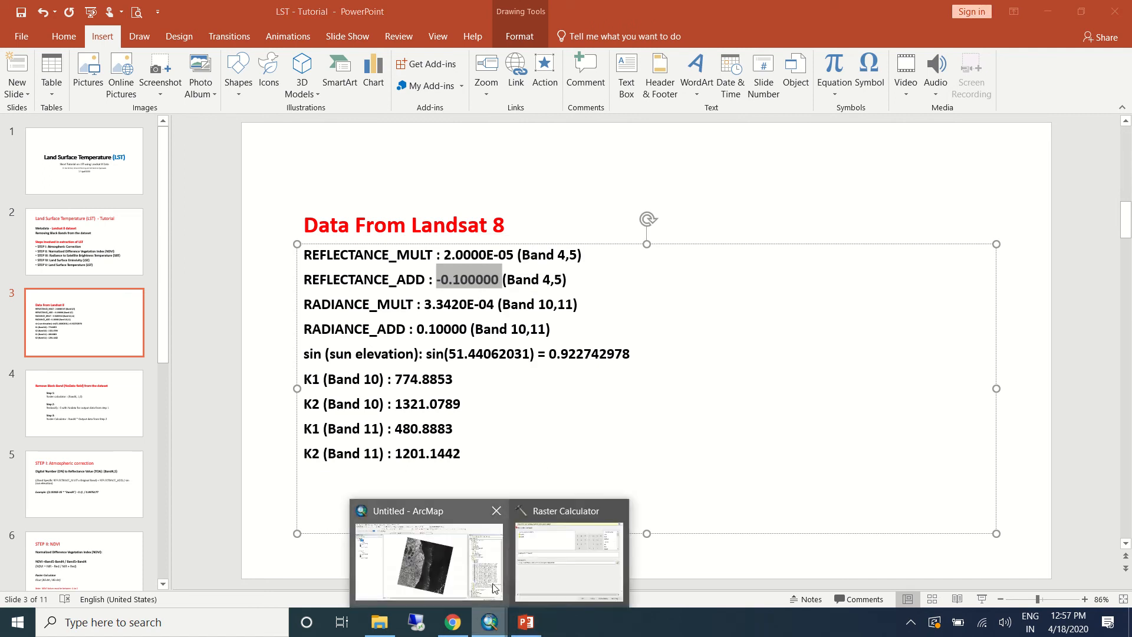
left_click(558, 573)
left_click(409, 305)
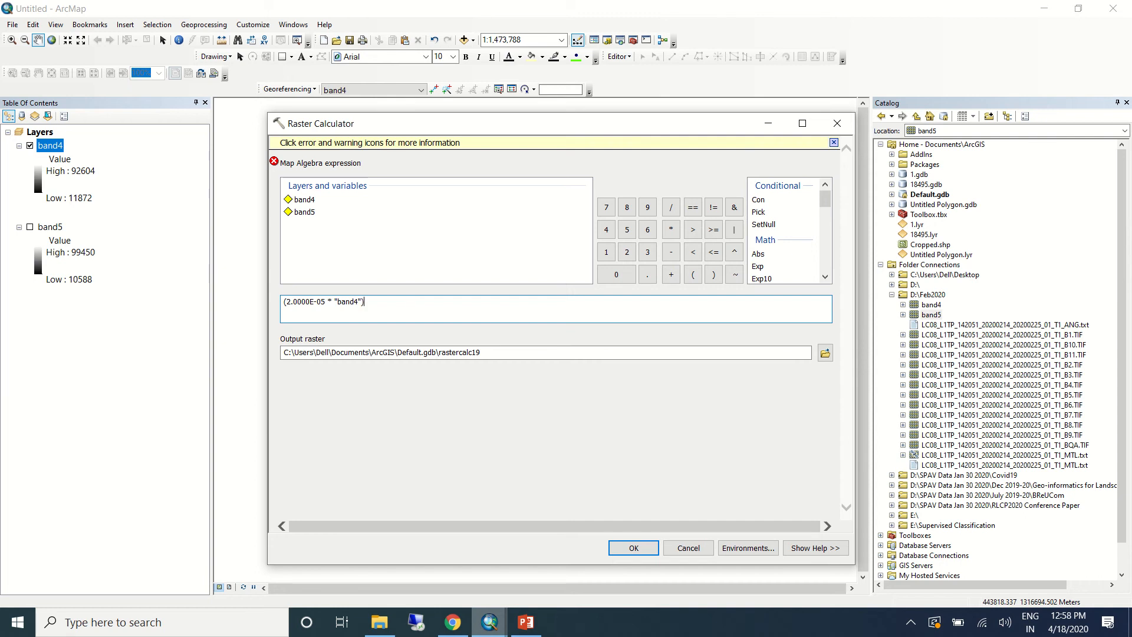
left_click(671, 252)
key("ctrl+v")
type(")")
left_click(671, 211)
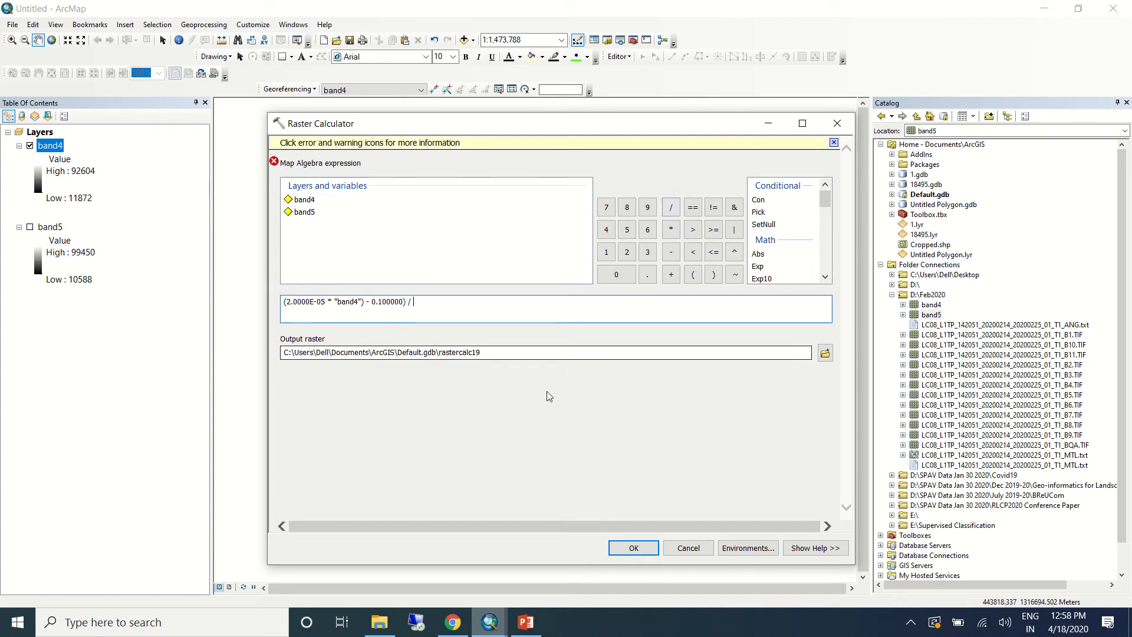
- Switch to PowerPoint, recheck the Step I formula, and copy the sine of sun elevation value 0.922742978 from the data slide
left_click(525, 622)
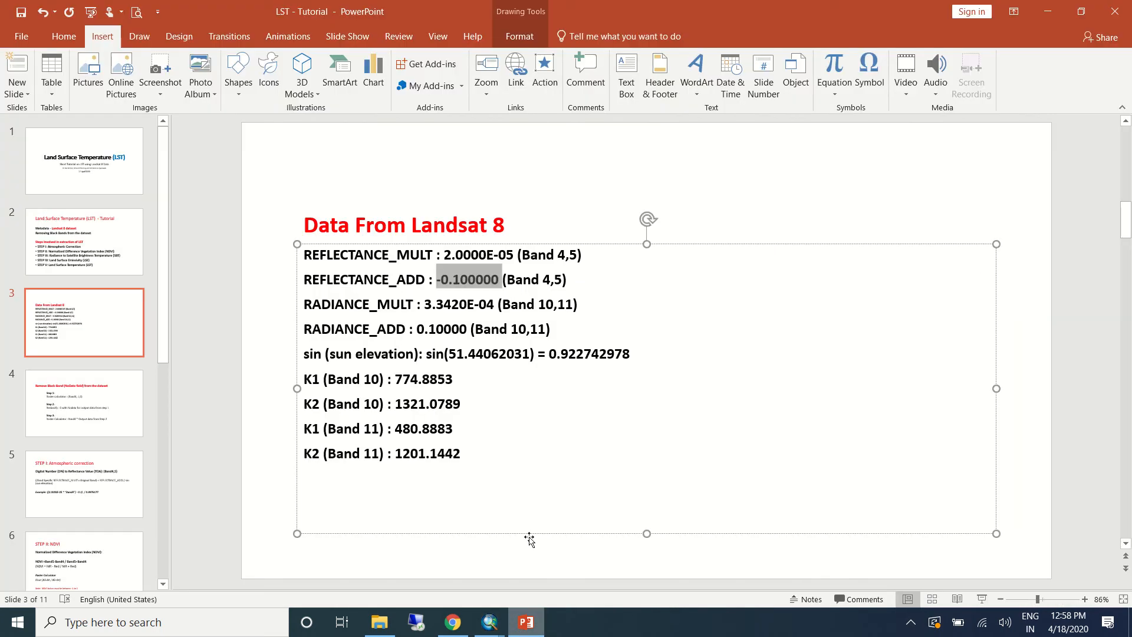
left_click(110, 482)
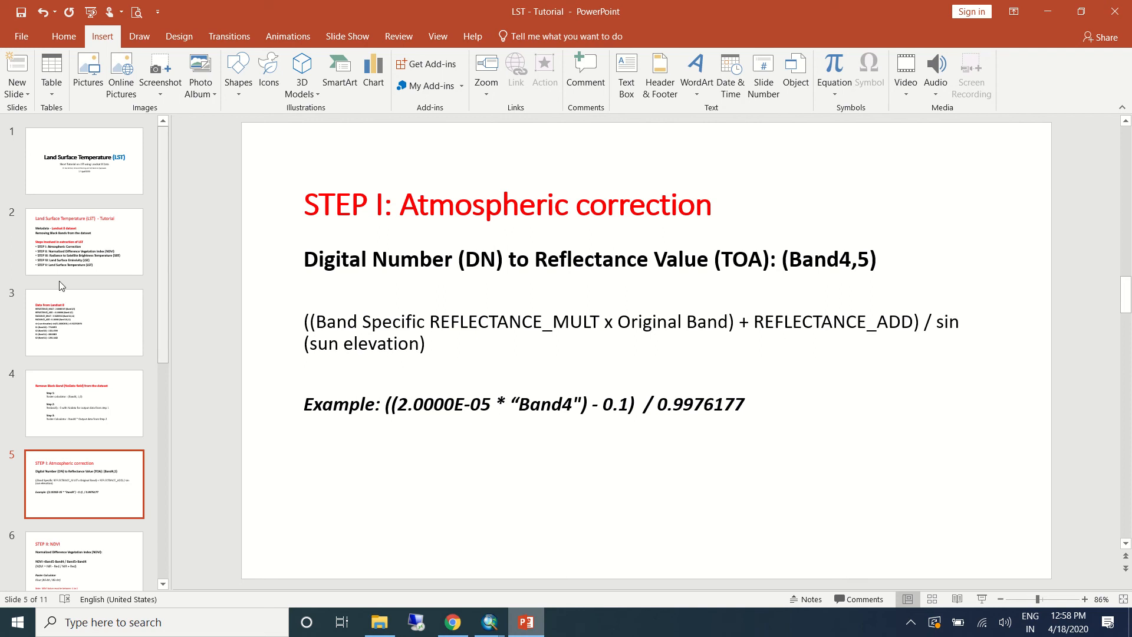
left_click(43, 314)
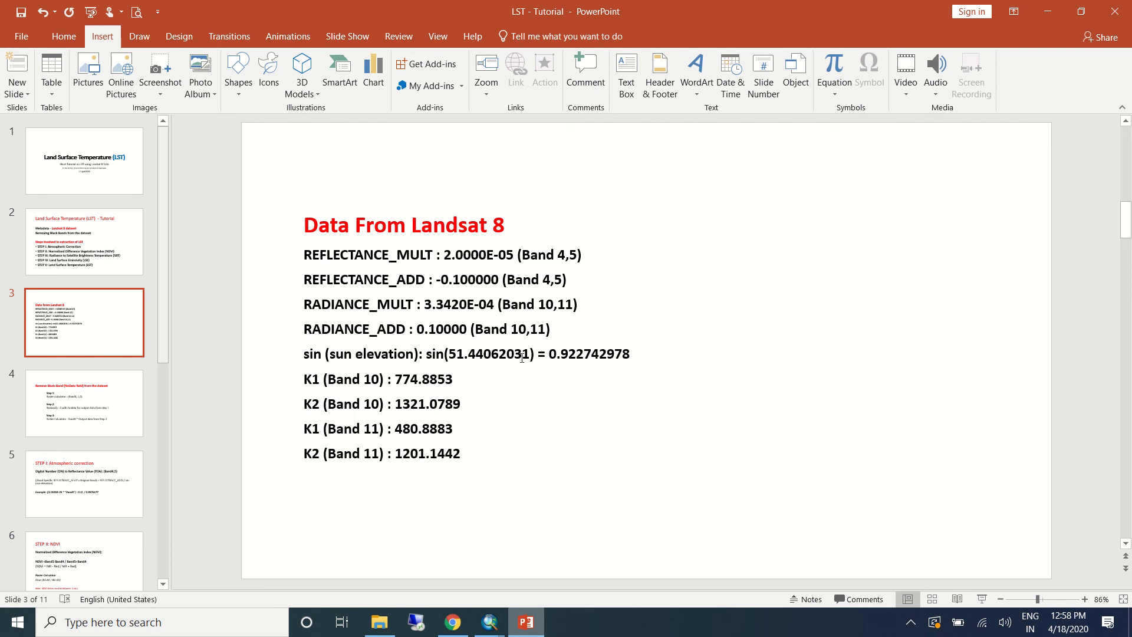
left_click_drag(550, 354, 629, 356)
right_click(624, 357)
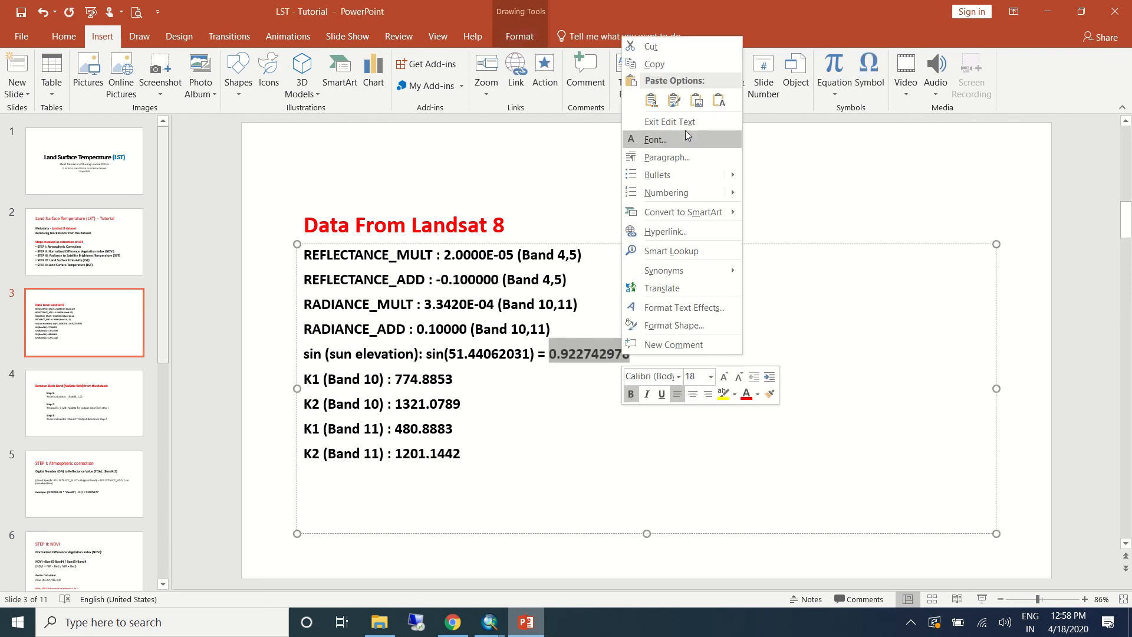
left_click(658, 74)
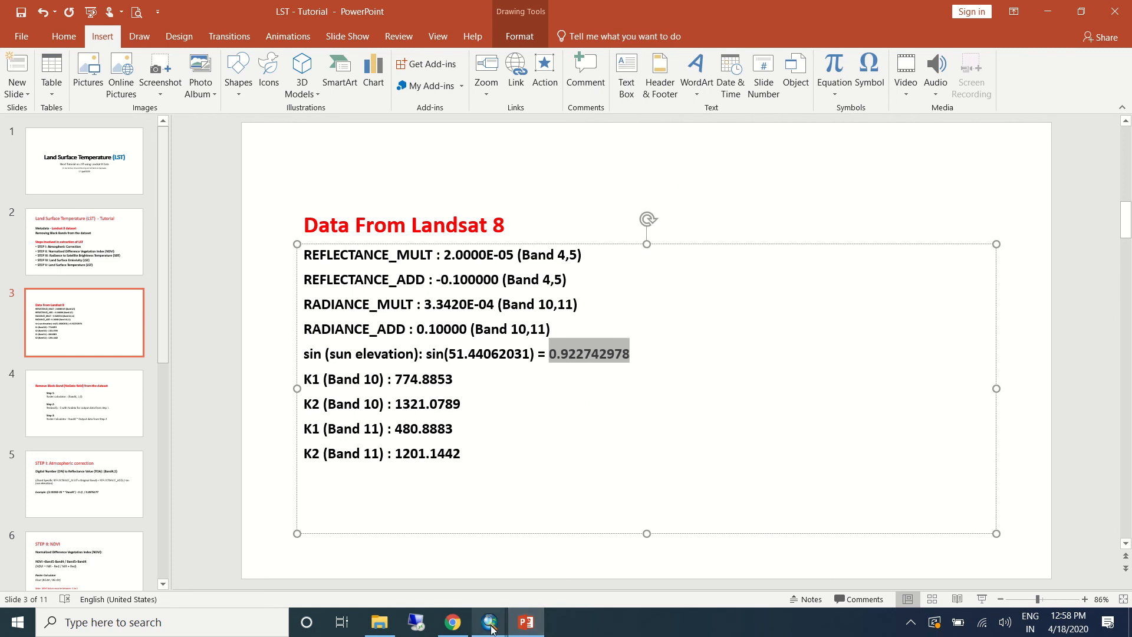
- In the Raster Calculator, enter 0.922742978 as the divisor and add the missing opening parenthesis at the start of the expression
mouse_move(490, 626)
left_click(556, 584)
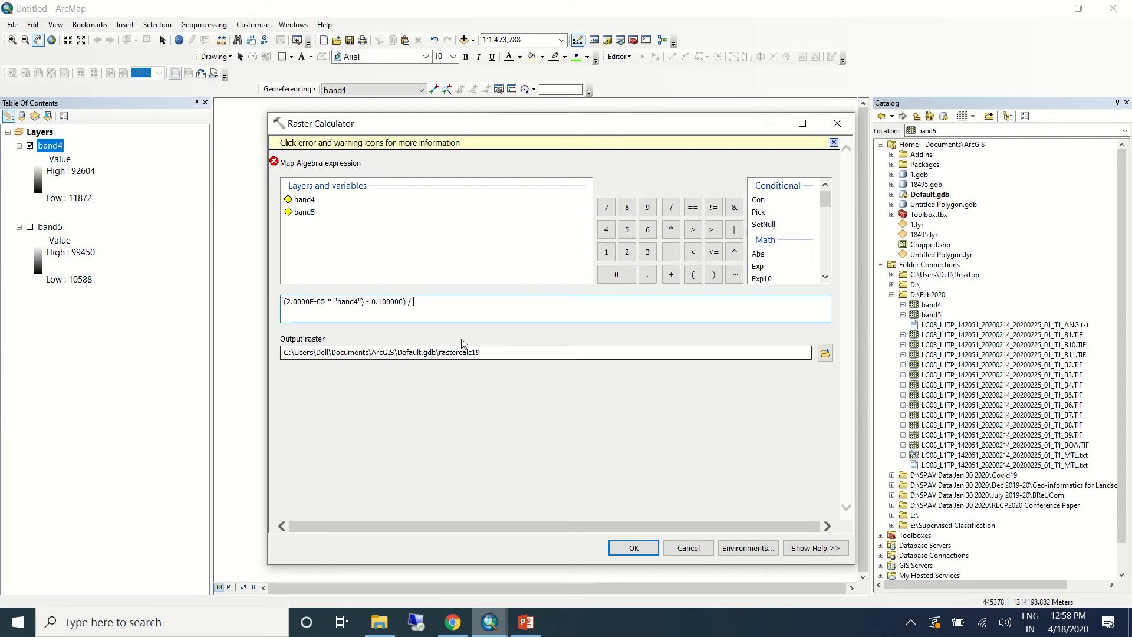
key("ctrl+v")
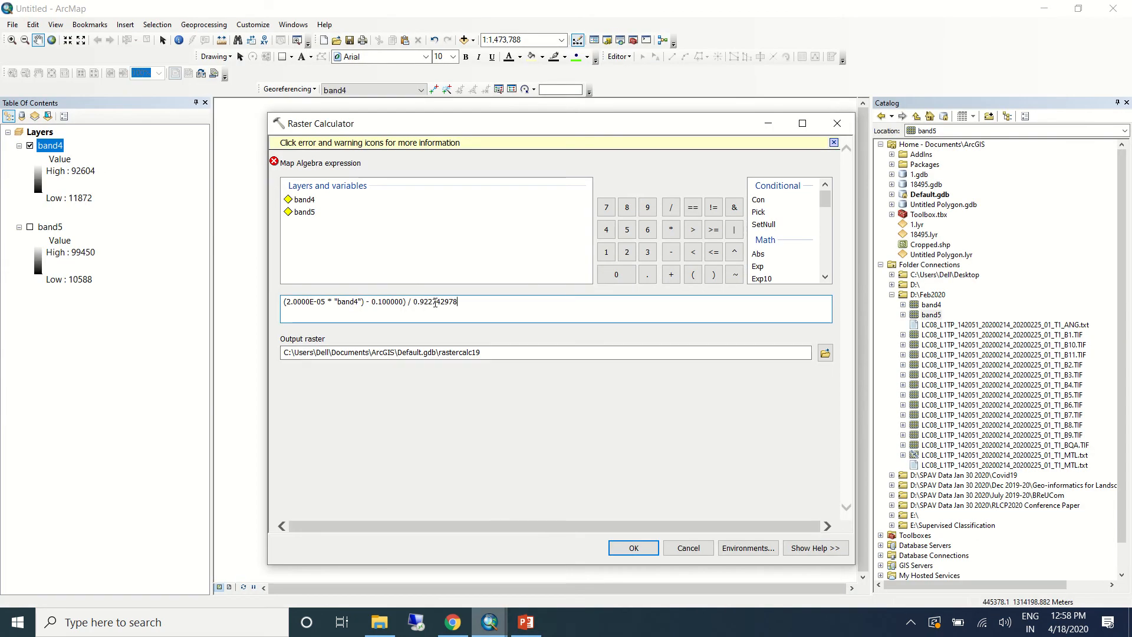
left_click(493, 354)
left_click(336, 310)
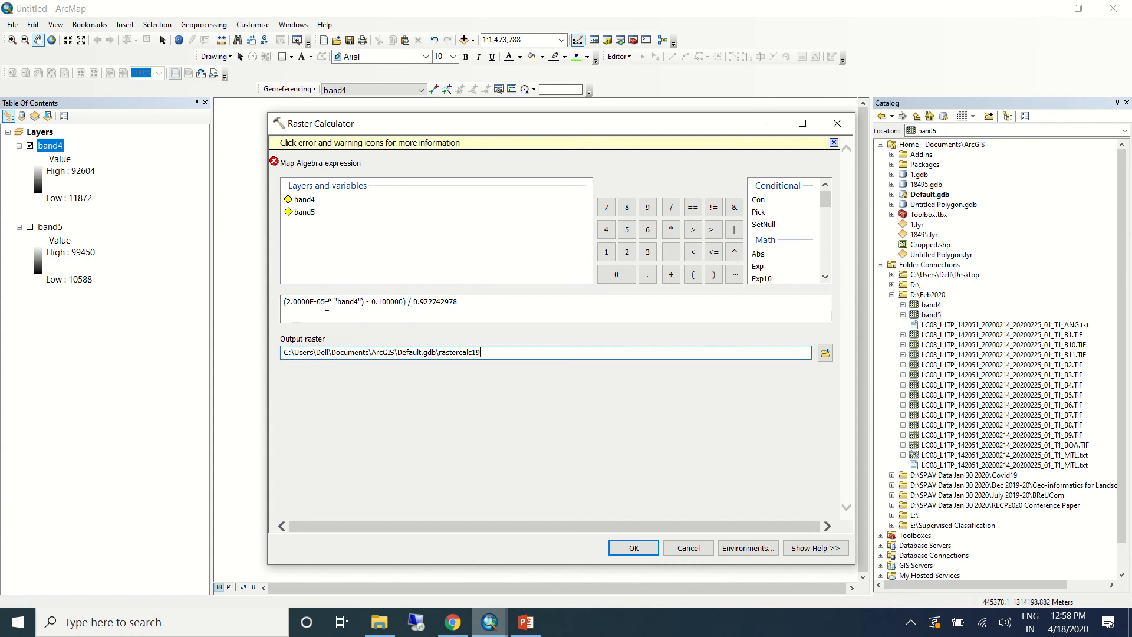
left_click(284, 302)
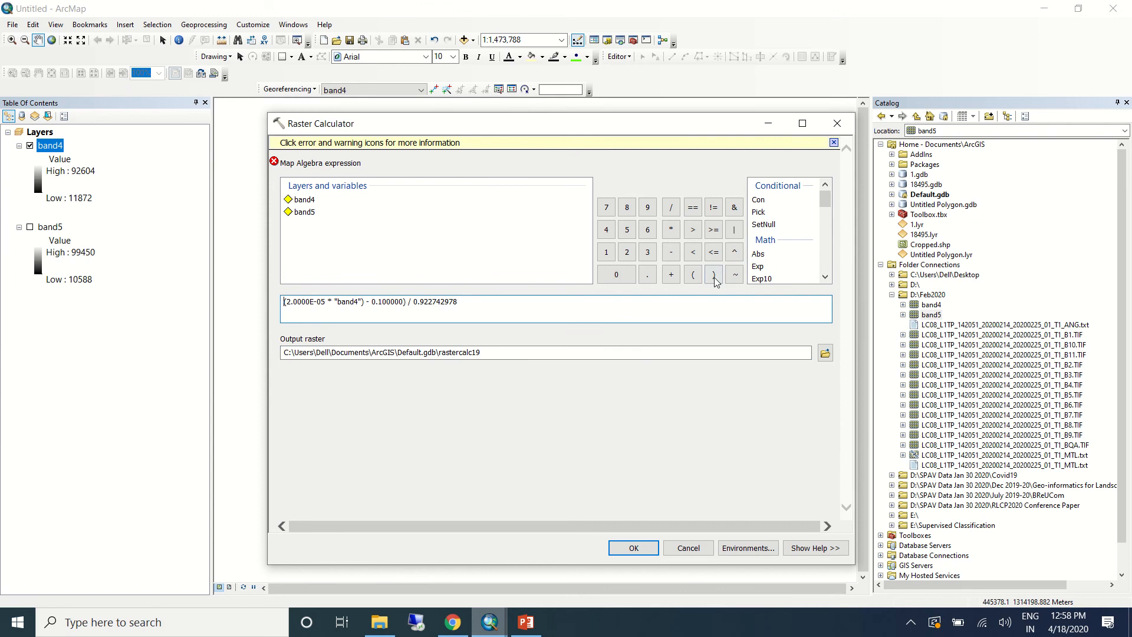
left_click(693, 274)
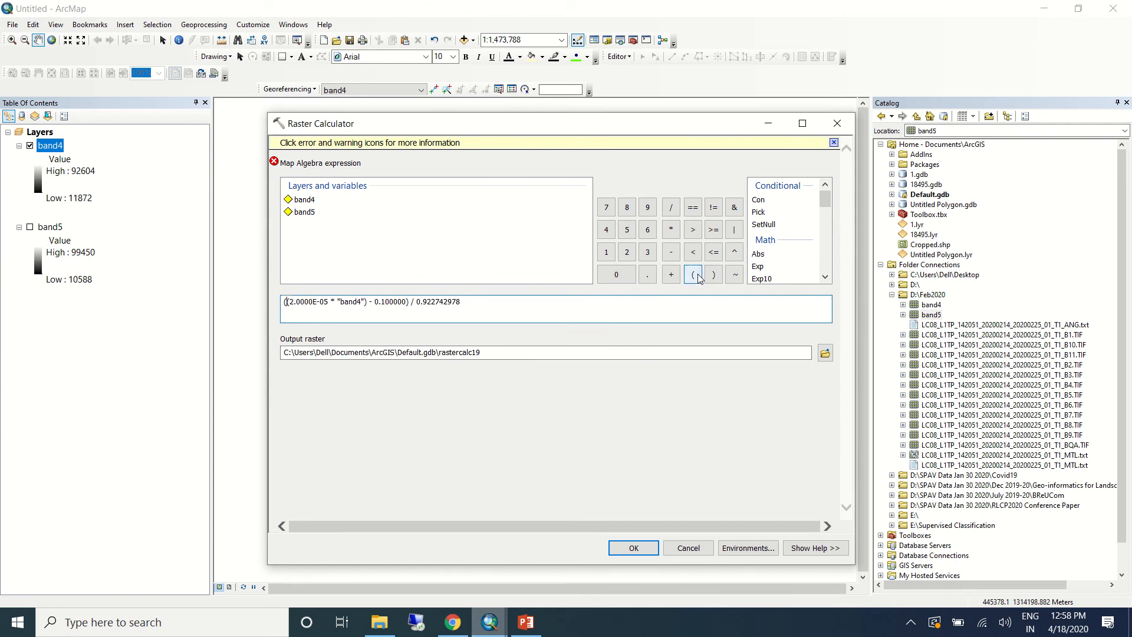
- Set the output raster to Band4AC in the Feb2020 folder and run the band4 reflectance calculation
left_click(573, 351)
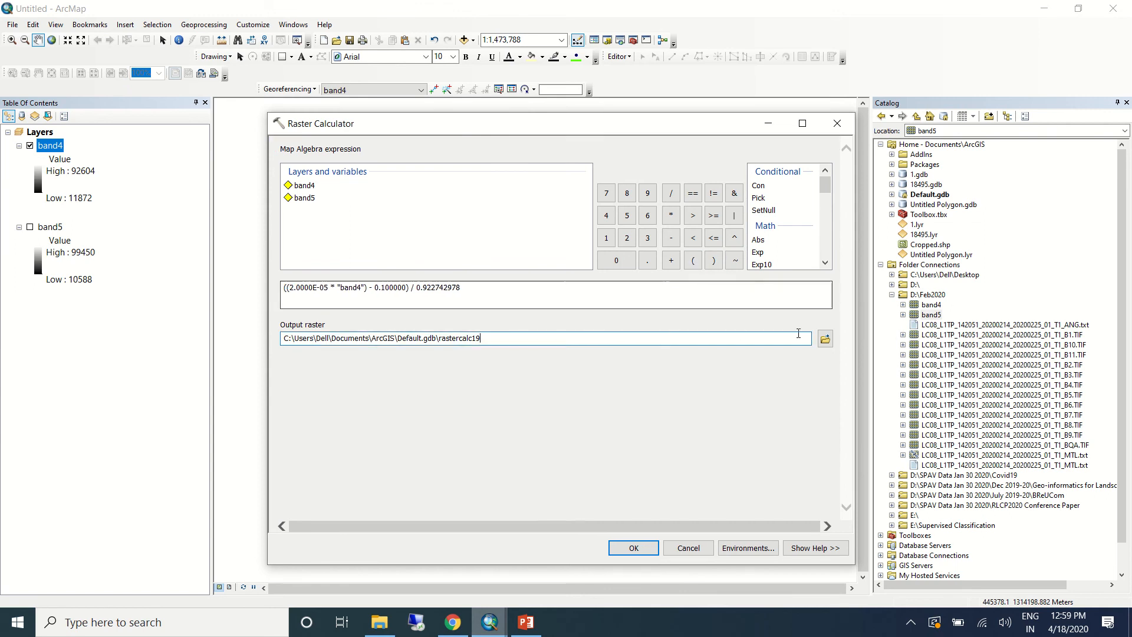
left_click(824, 338)
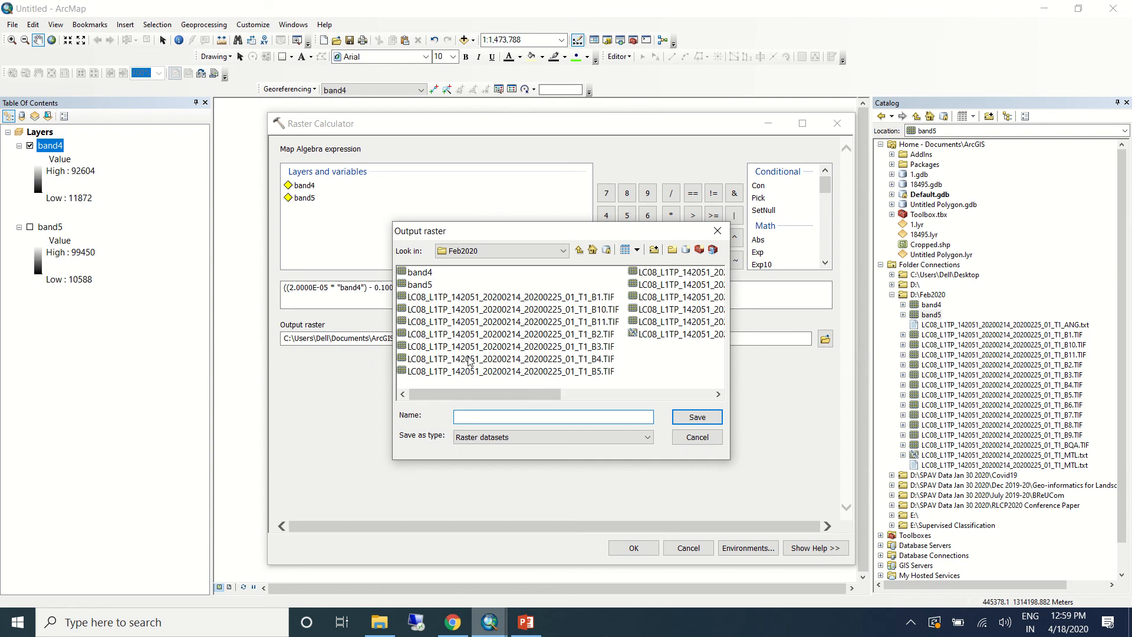
left_click(419, 271)
left_click(459, 416)
key("Delete")
type("Band4AC")
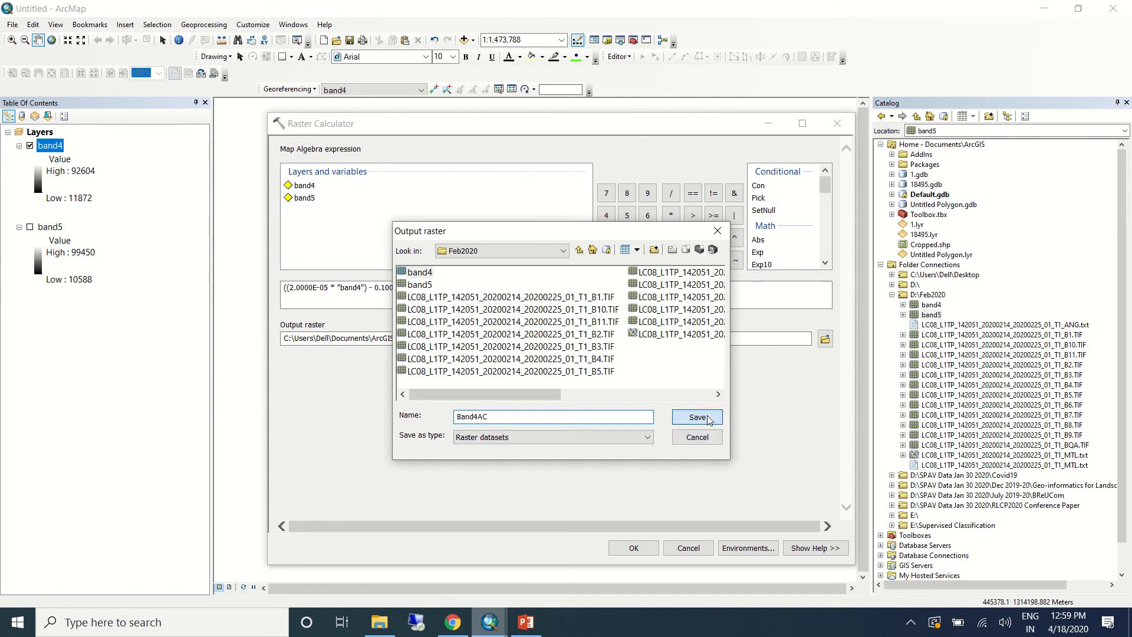
left_click(687, 419)
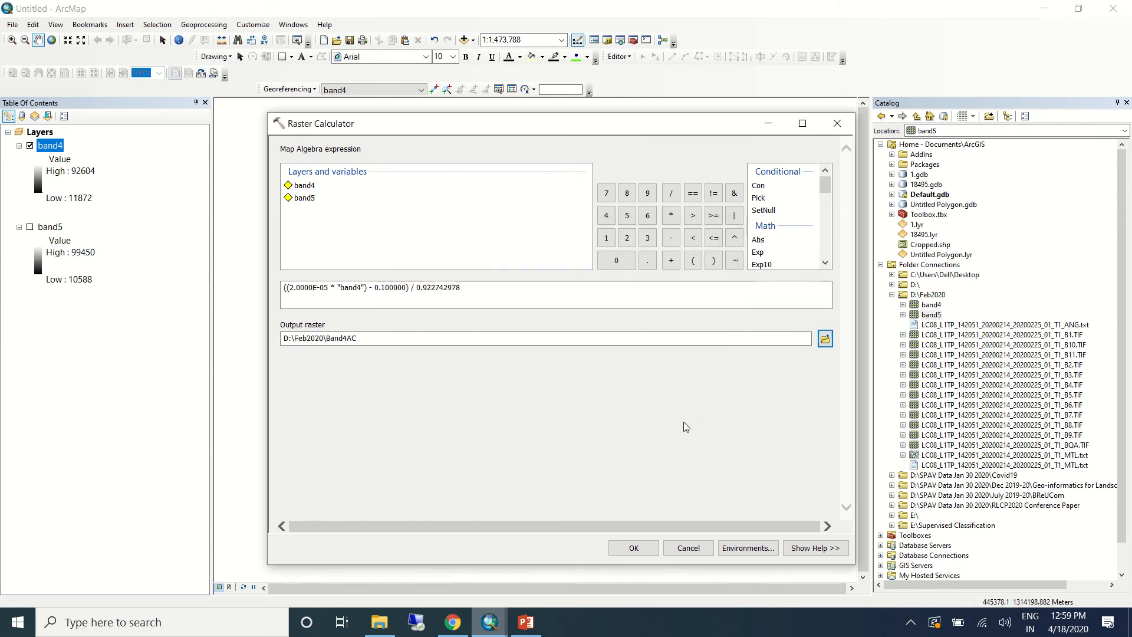
left_click(640, 549)
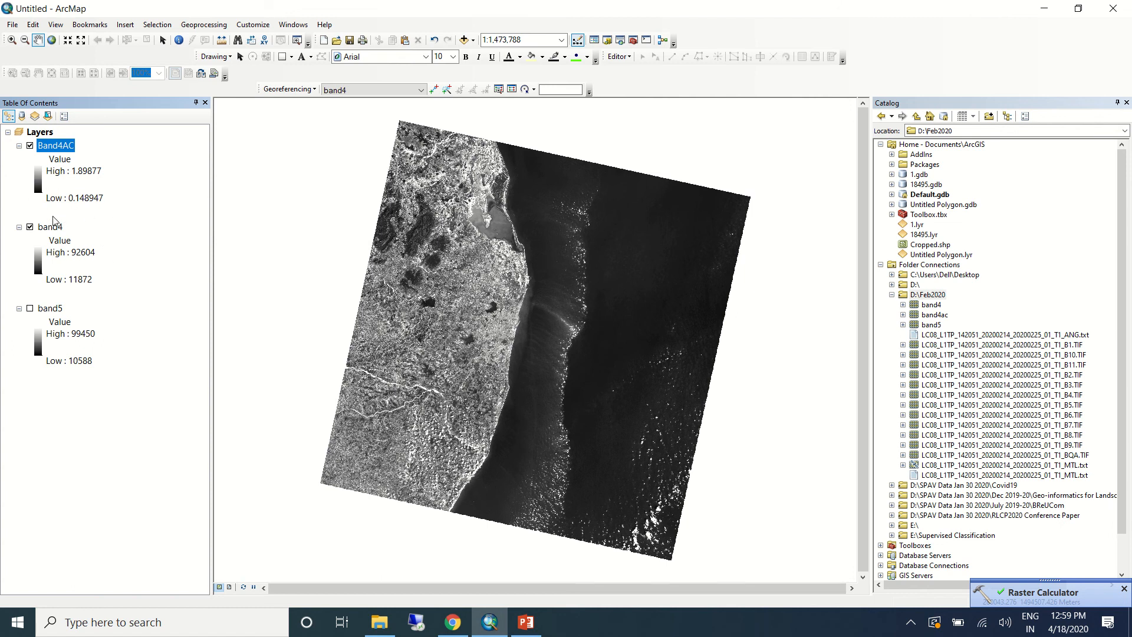
- Switch to PowerPoint, review the Step I atmospheric correction formula for bands 4 and 5, and return to ArcMap
left_click(525, 622)
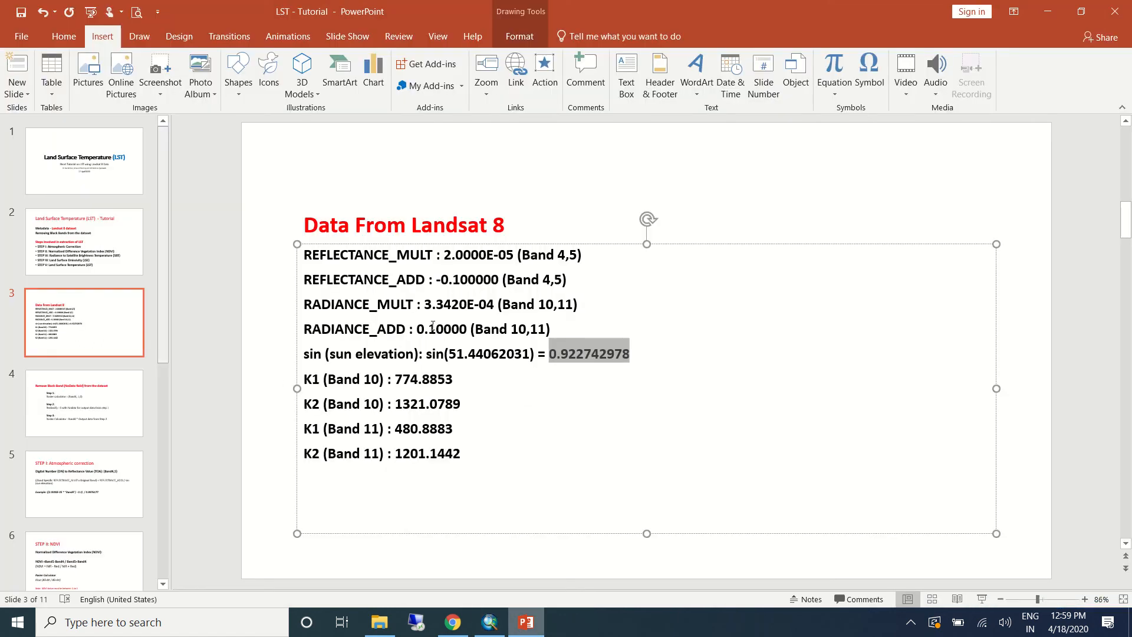
left_click(101, 416)
scroll(497, 339, "down", 1)
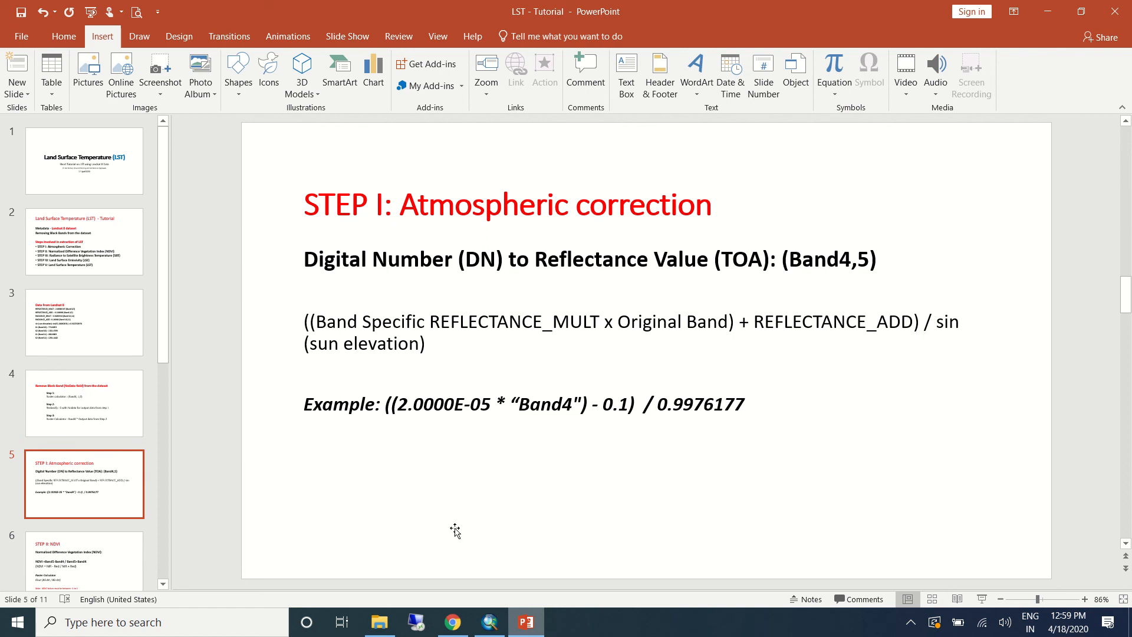
left_click(488, 624)
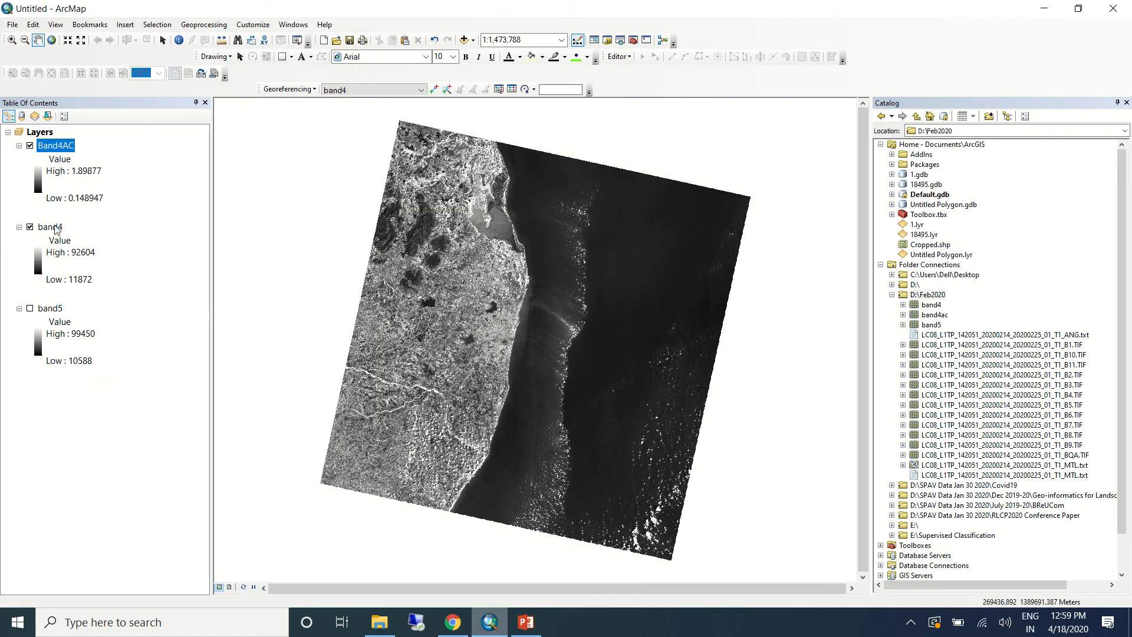
- Hide the Band4AC and band4 layers, show the band5 layer, and select it
left_click(30, 146)
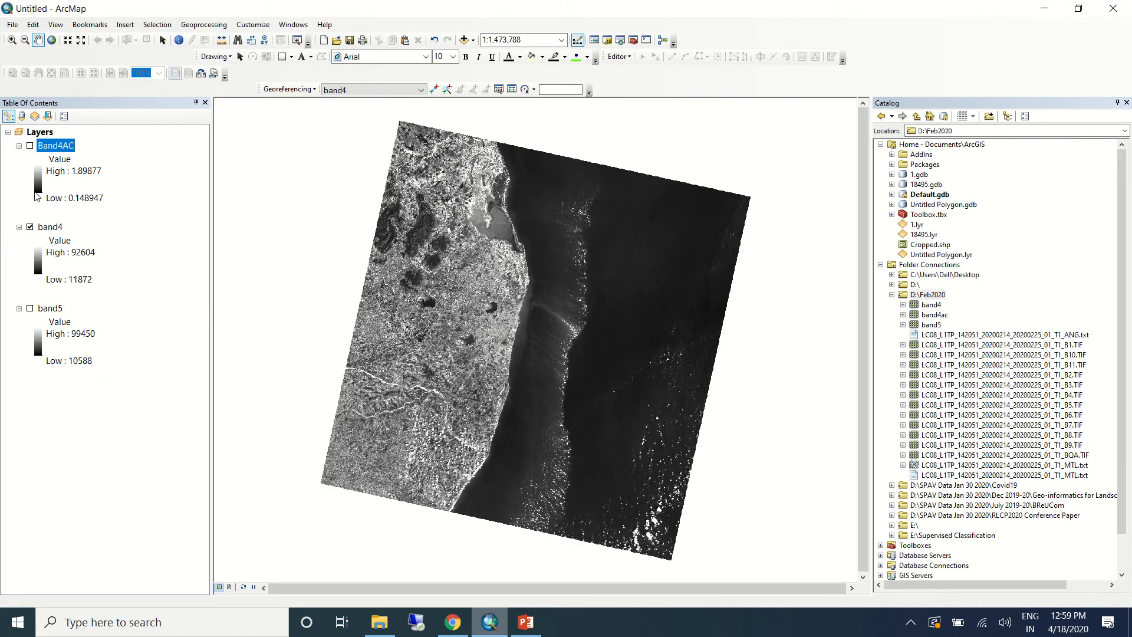
left_click(30, 227)
left_click(30, 309)
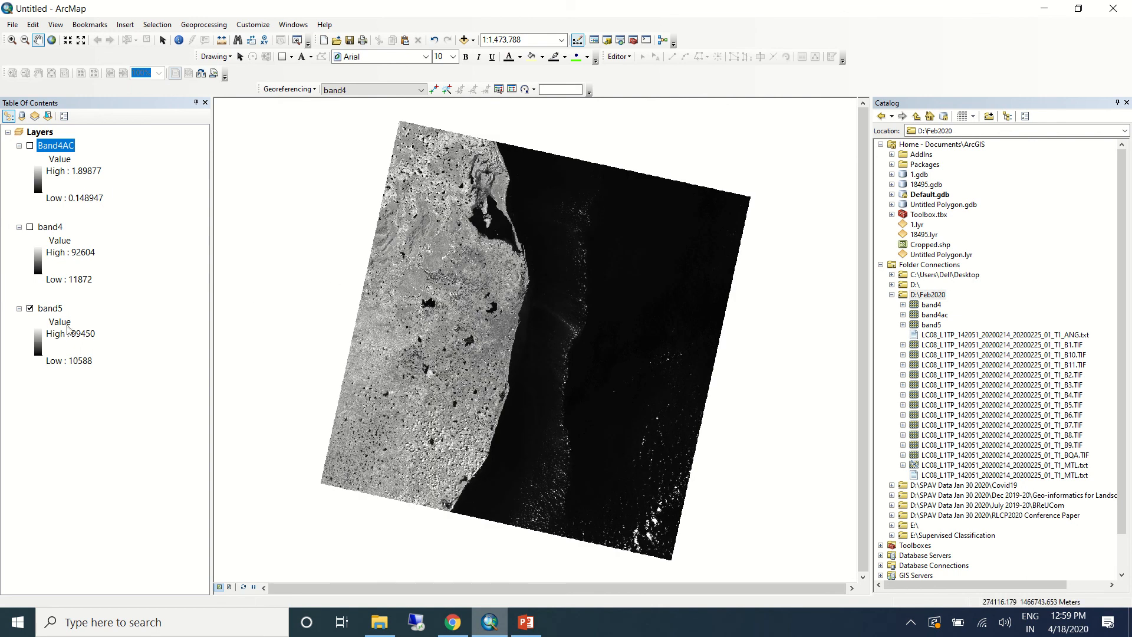
left_click(51, 312)
- Open the Raster Calculator tool from the ArcMap search results and start a new expression with an opening parenthesis
left_click(293, 24)
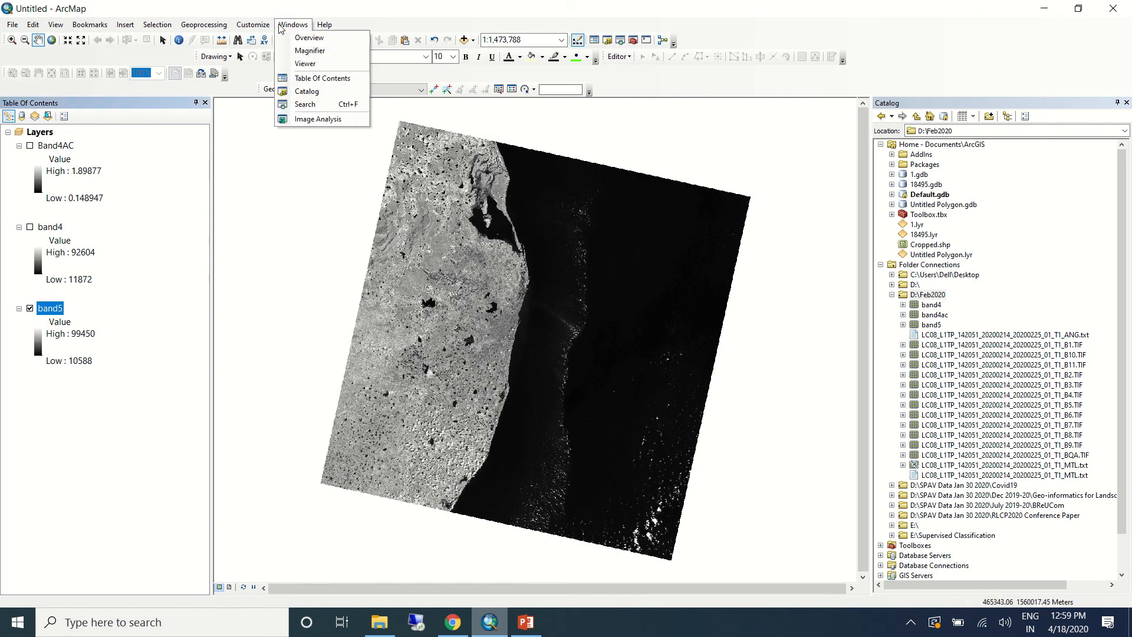
left_click(301, 101)
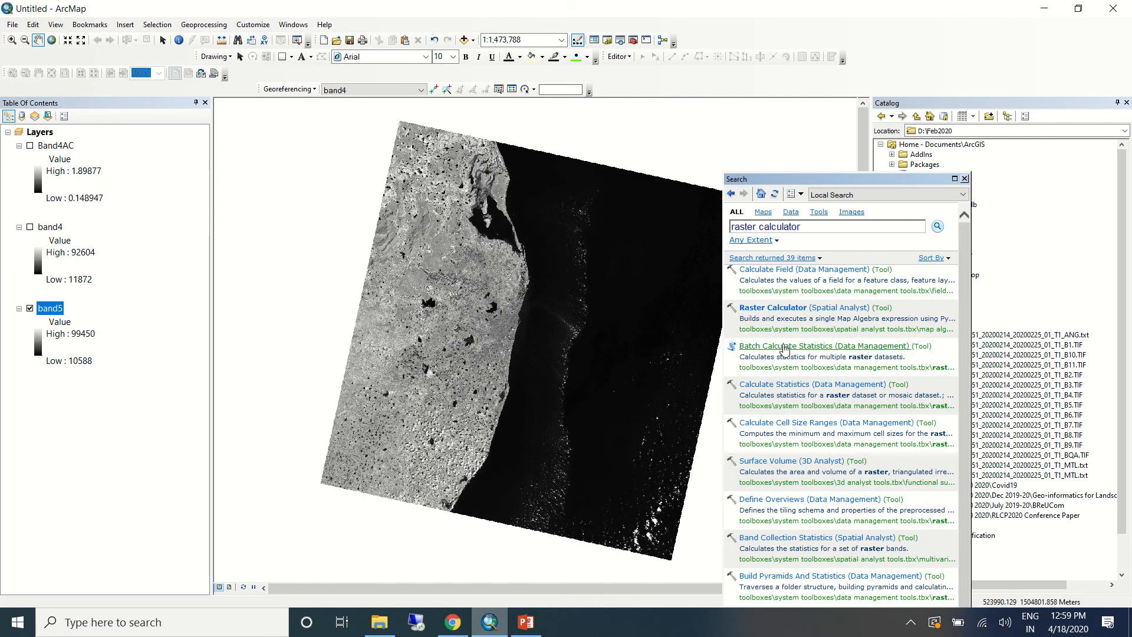
left_click(788, 308)
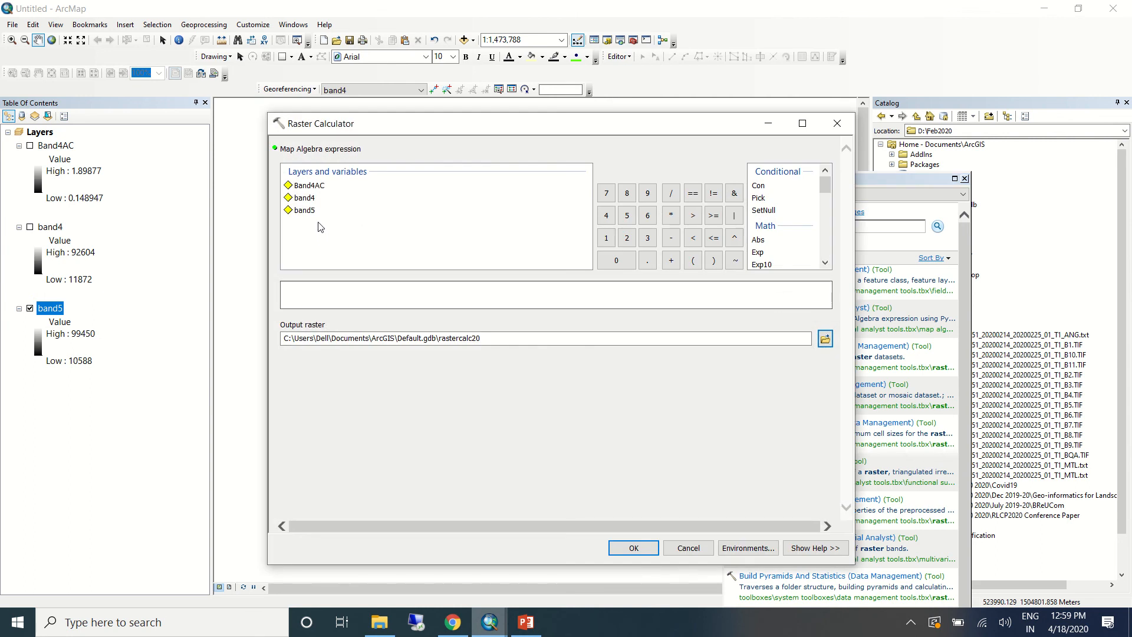
left_click(693, 260)
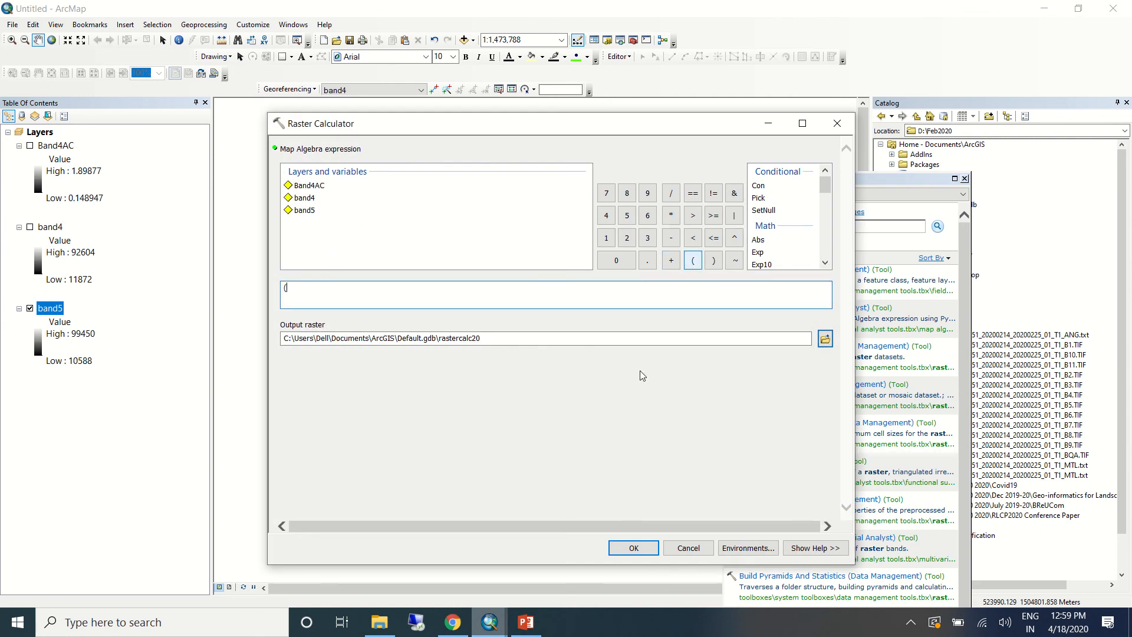
- Switch to PowerPoint and copy the REFLECTANCE_MULT value 2.0000E-05 from the Landsat 8 data slide
key("alt+Tab")
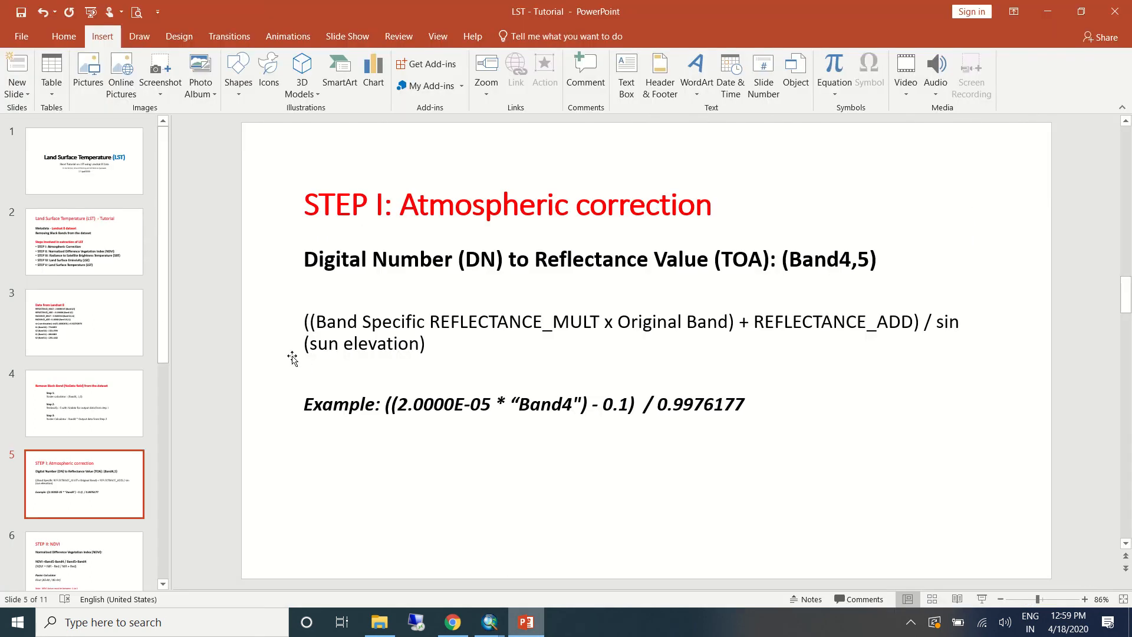
left_click(86, 304)
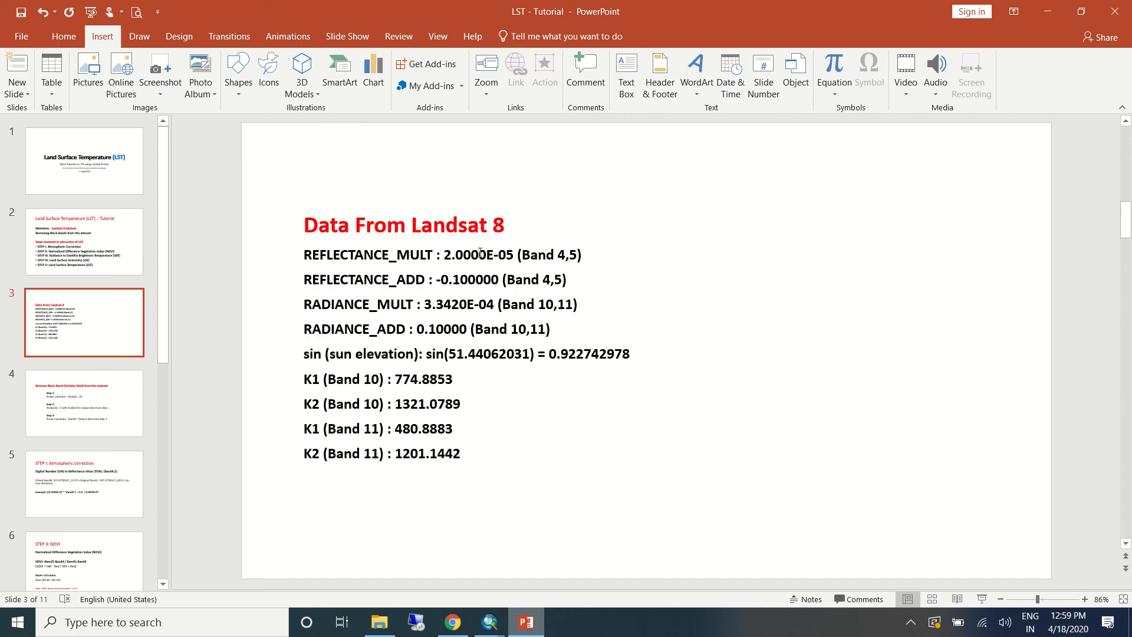
left_click_drag(444, 255, 513, 263)
key("ctrl+c")
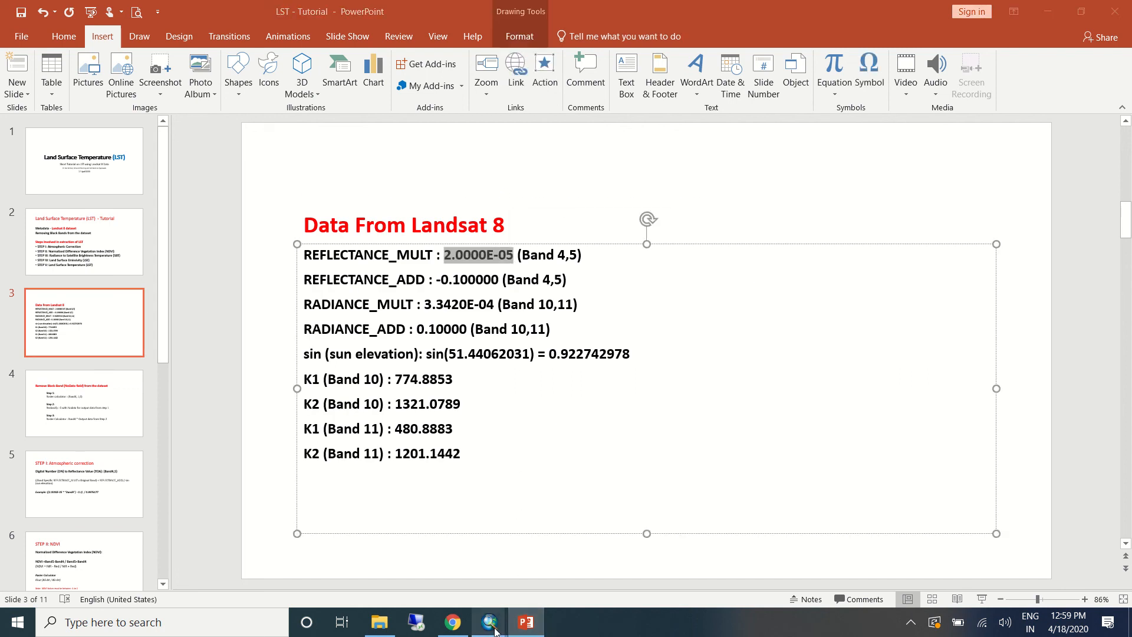
- Back in the Raster Calculator, insert 2.0000E-05, multiply it by the band5 layer, and close the parenthesis
mouse_move(489, 622)
left_click(536, 557)
key("ctrl+v")
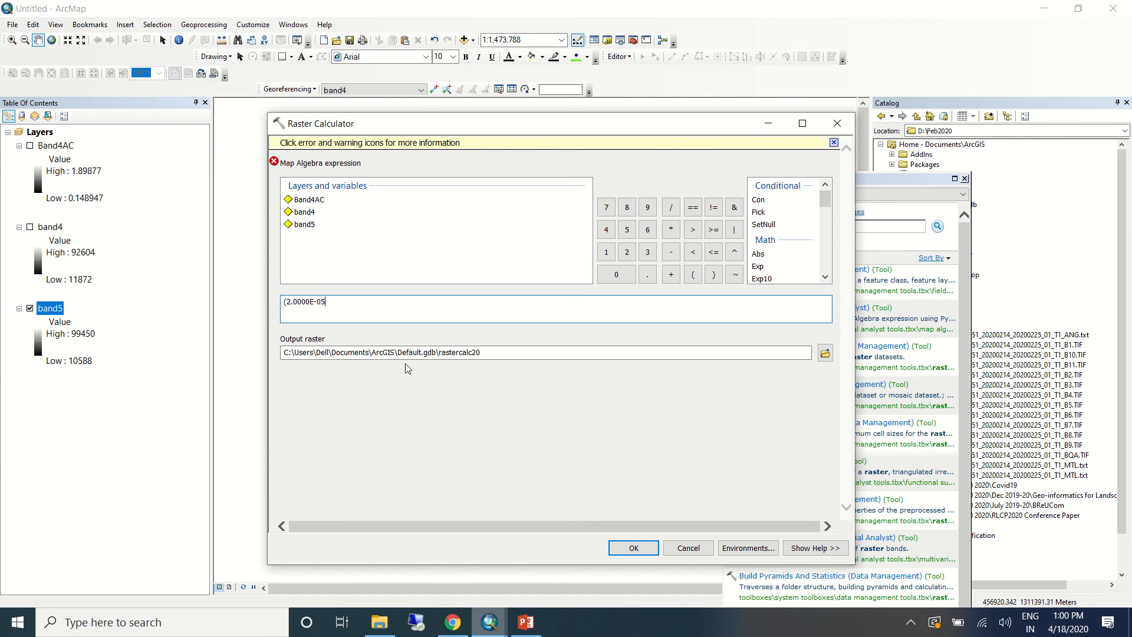
left_click(671, 229)
double_click(306, 225)
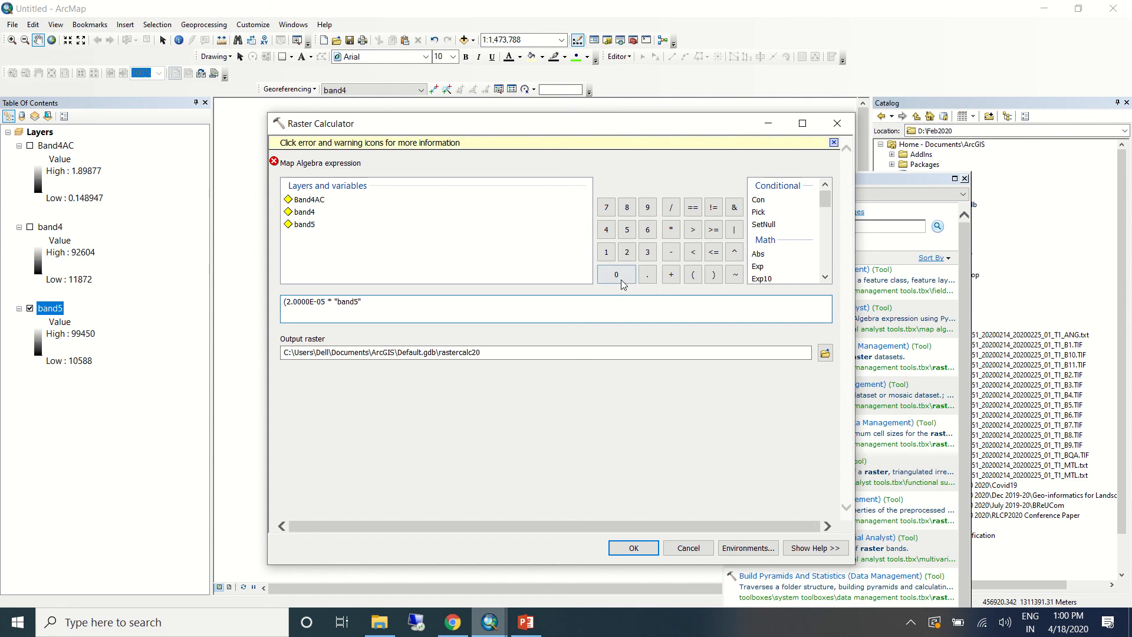
left_click(713, 275)
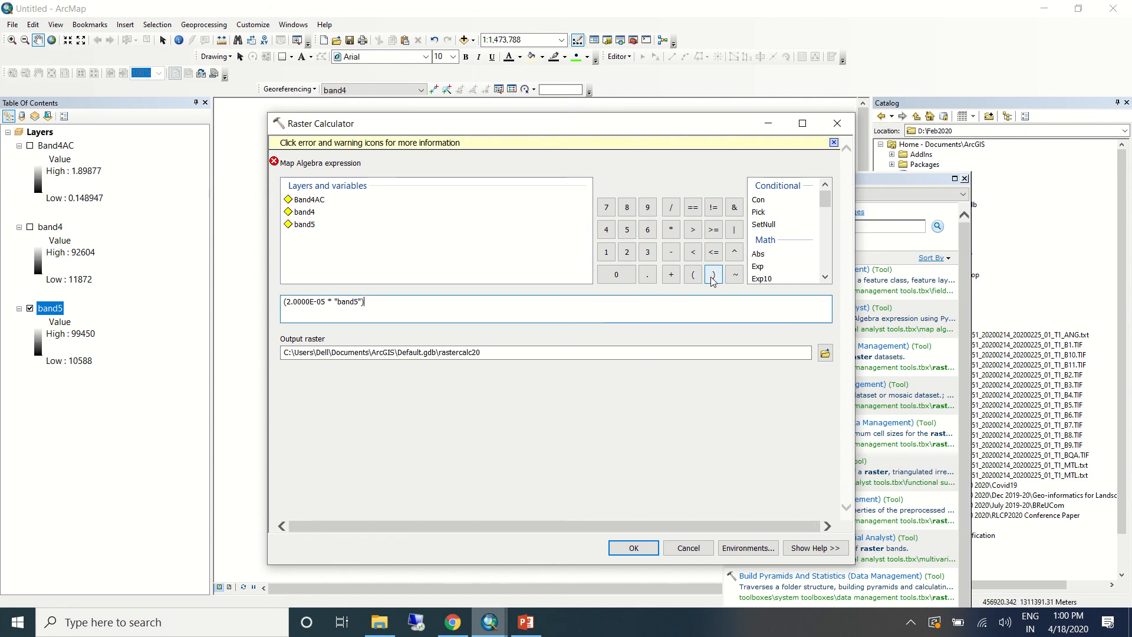
- Extend the band5 expression with - 0.1) and a division sign, and add the missing opening parenthesis at its start
left_click(670, 252)
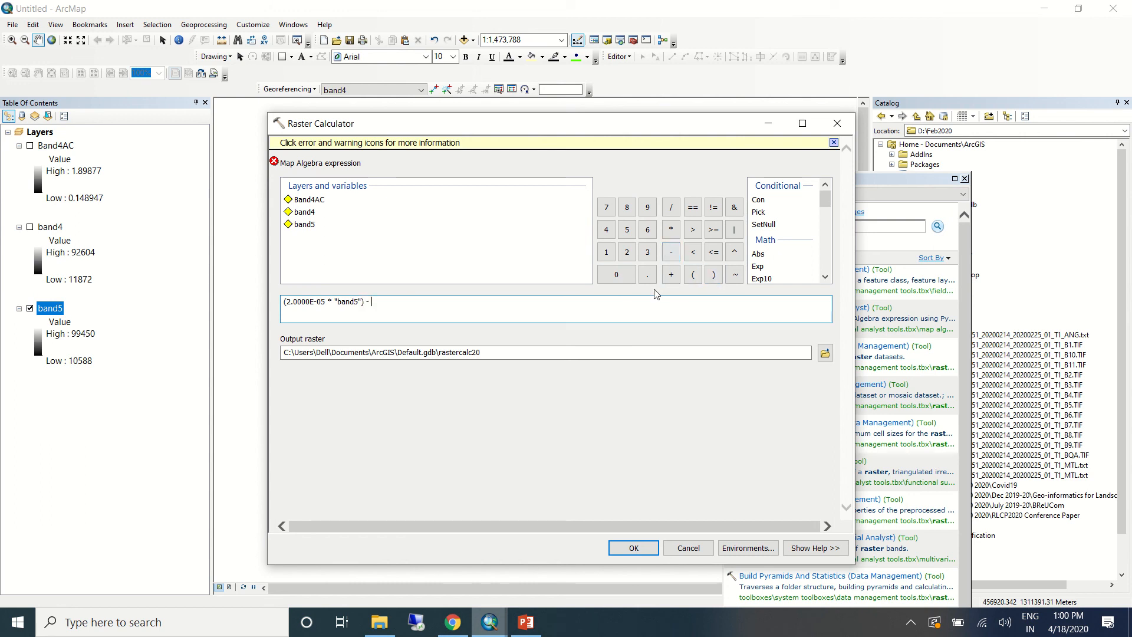
type("0.1")
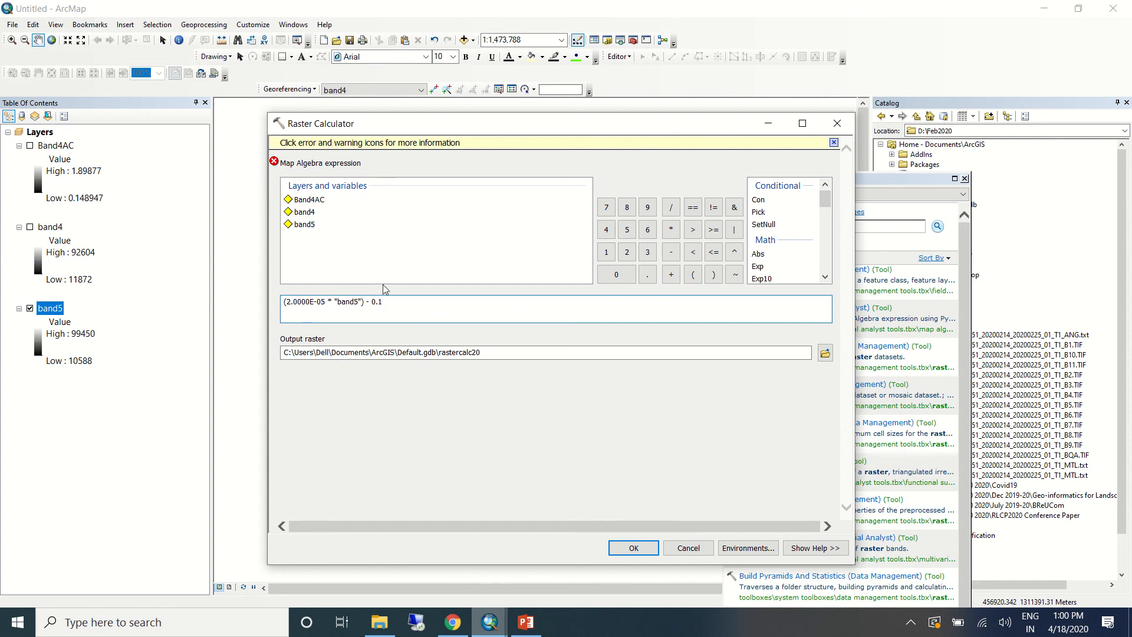
left_click(714, 275)
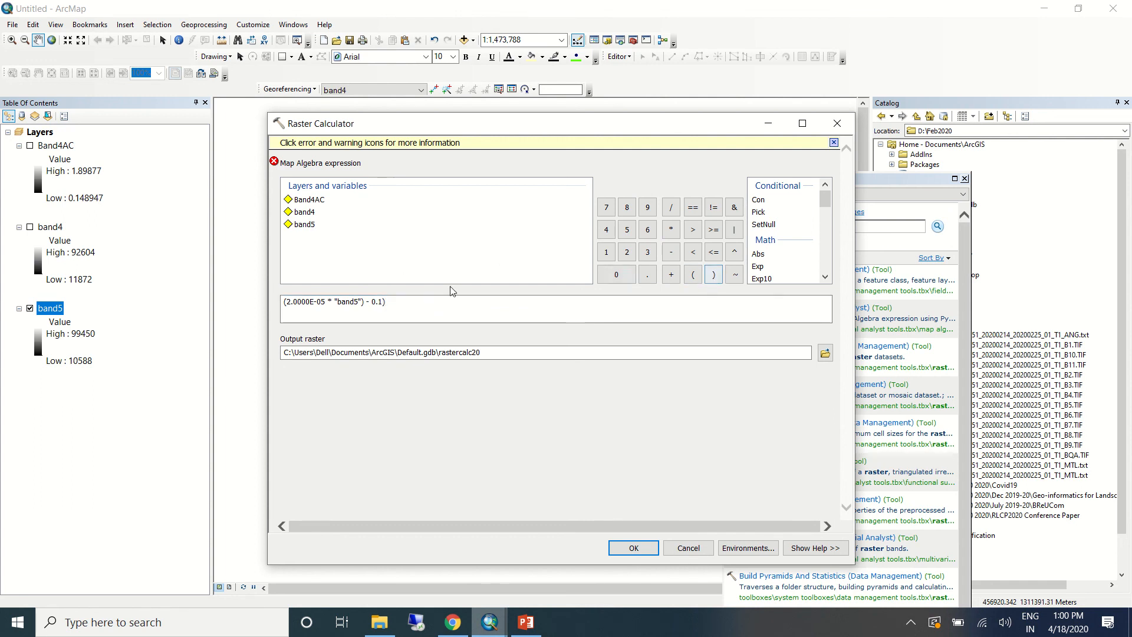
left_click(671, 206)
left_click(283, 303)
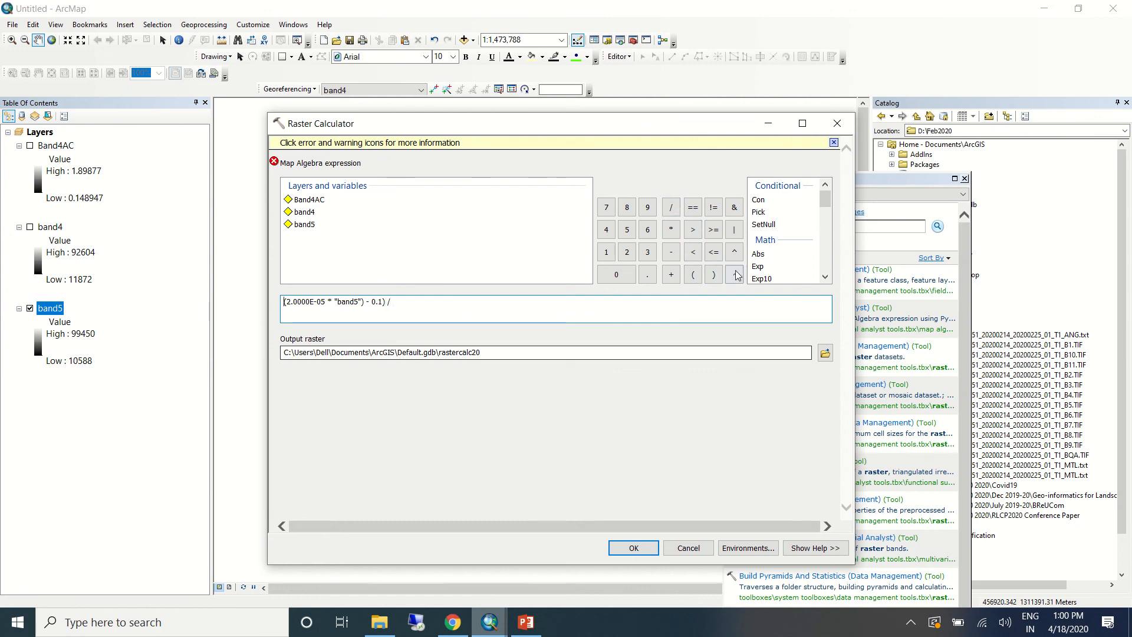
left_click(692, 275)
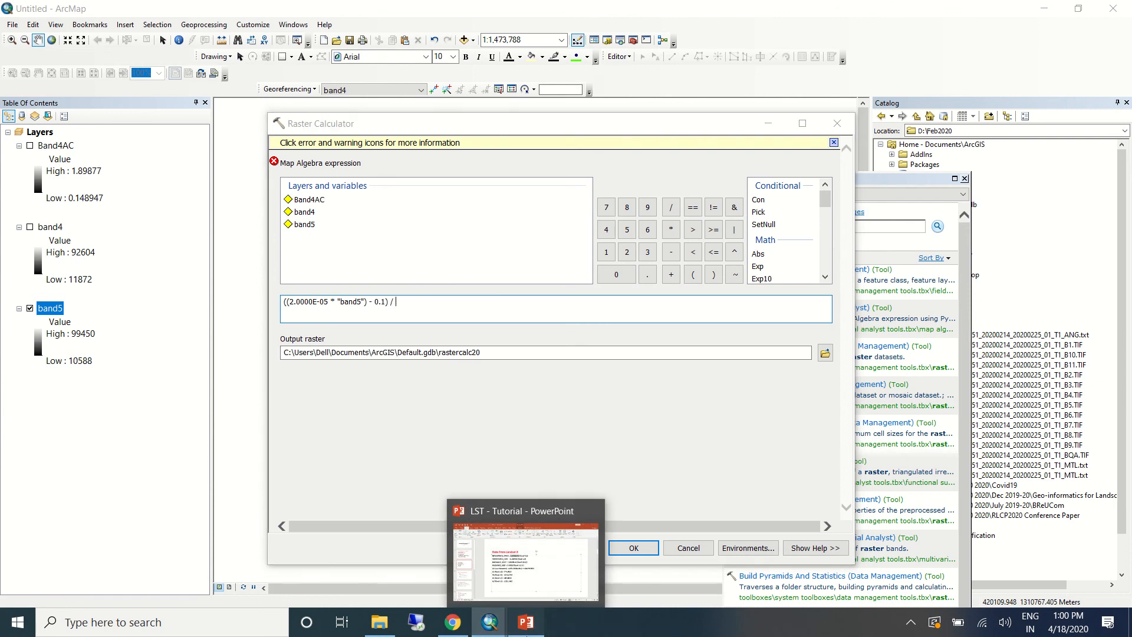
- Switch to PowerPoint and copy the sine of sun elevation value 0.922742978 from the Landsat 8 data slide
left_click(526, 622)
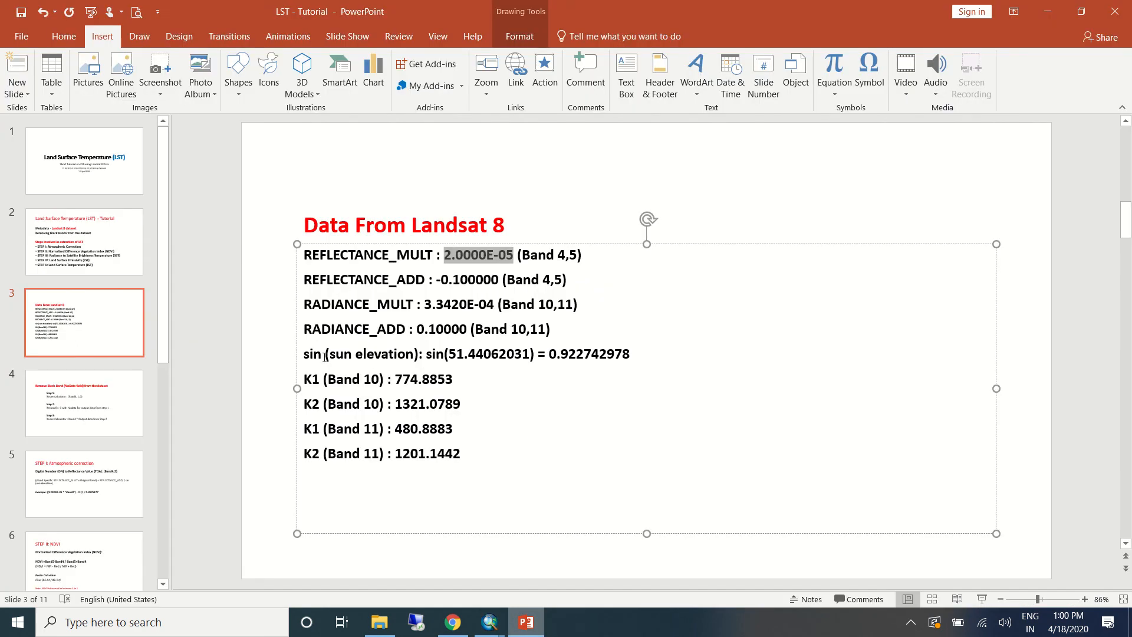
left_click_drag(550, 354, 630, 356)
key("ctrl+c")
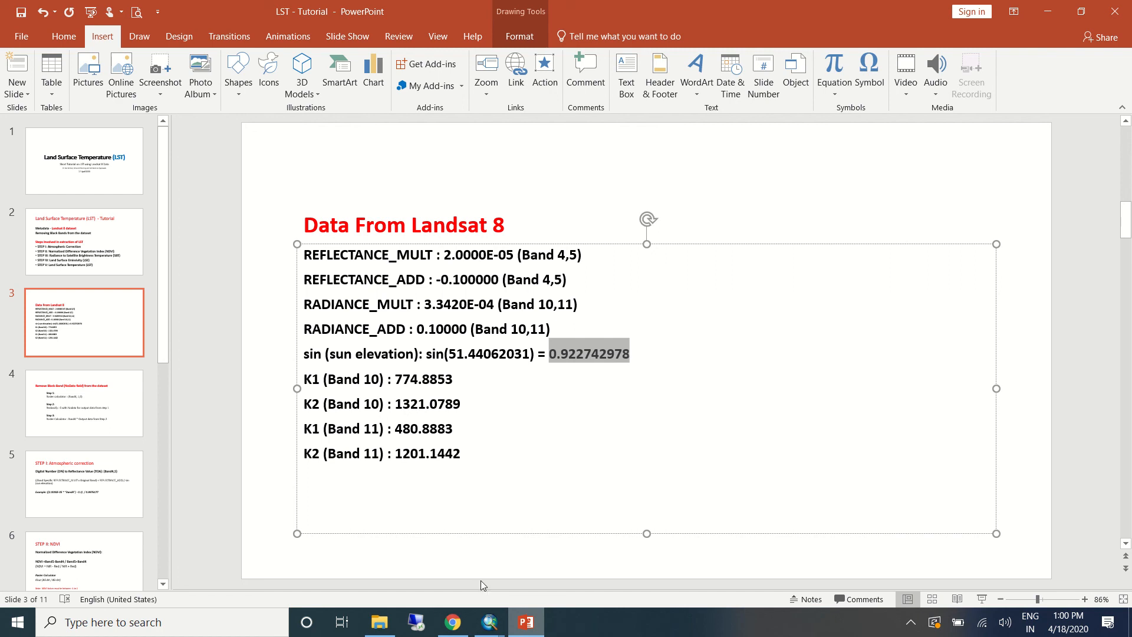
left_click(452, 622)
- Return to the Raster Calculator and paste 0.922742978 as the divisor at the end of the band5 expression
mouse_move(496, 619)
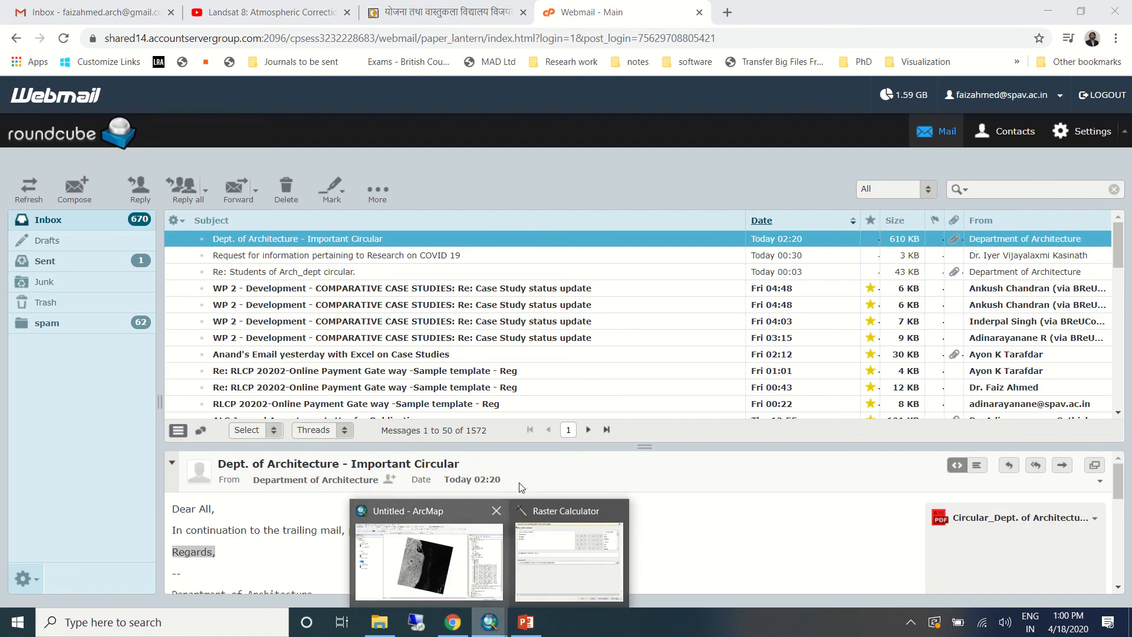
left_click(536, 565)
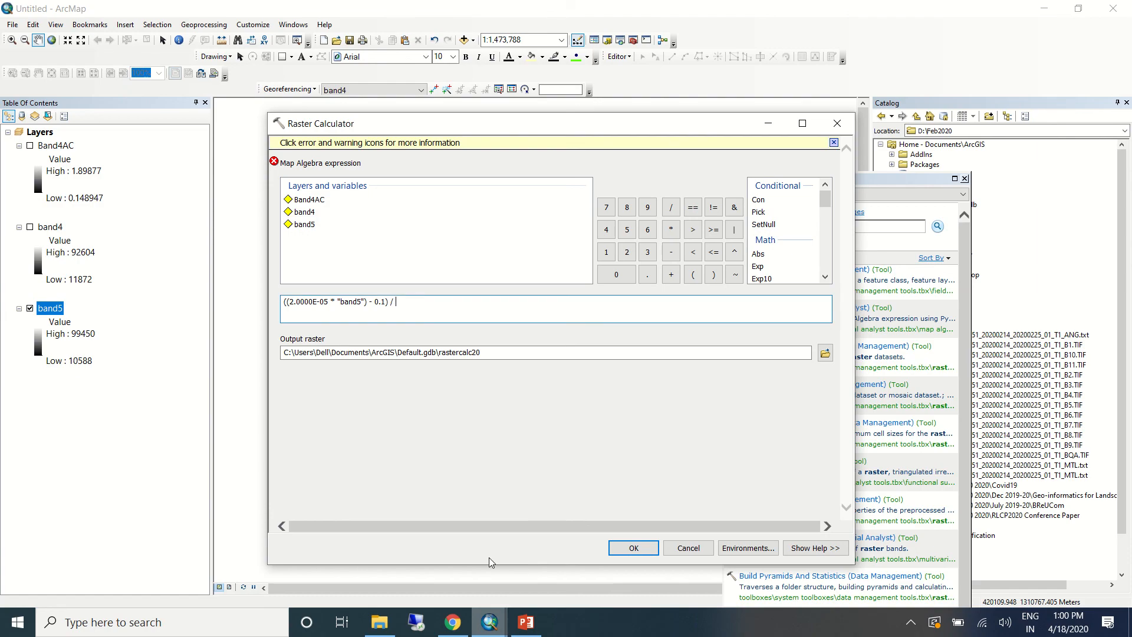
right_click(411, 302)
left_click(345, 358)
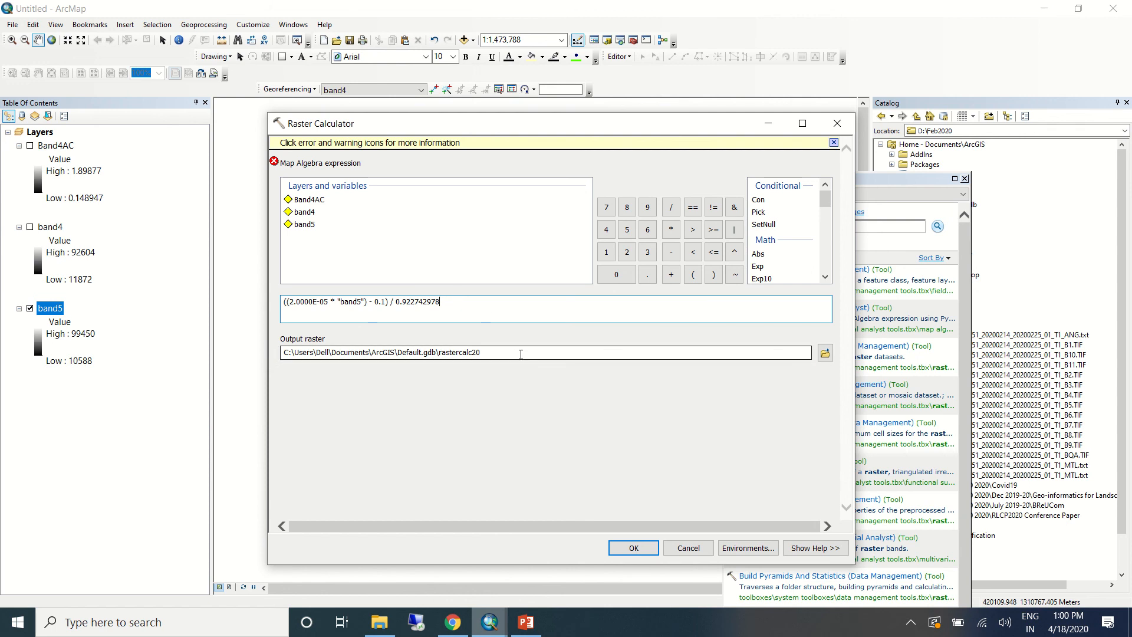
- Set the output raster to band5ac in the Feb2020 folder and run the band5 reflectance calculation
left_click(825, 340)
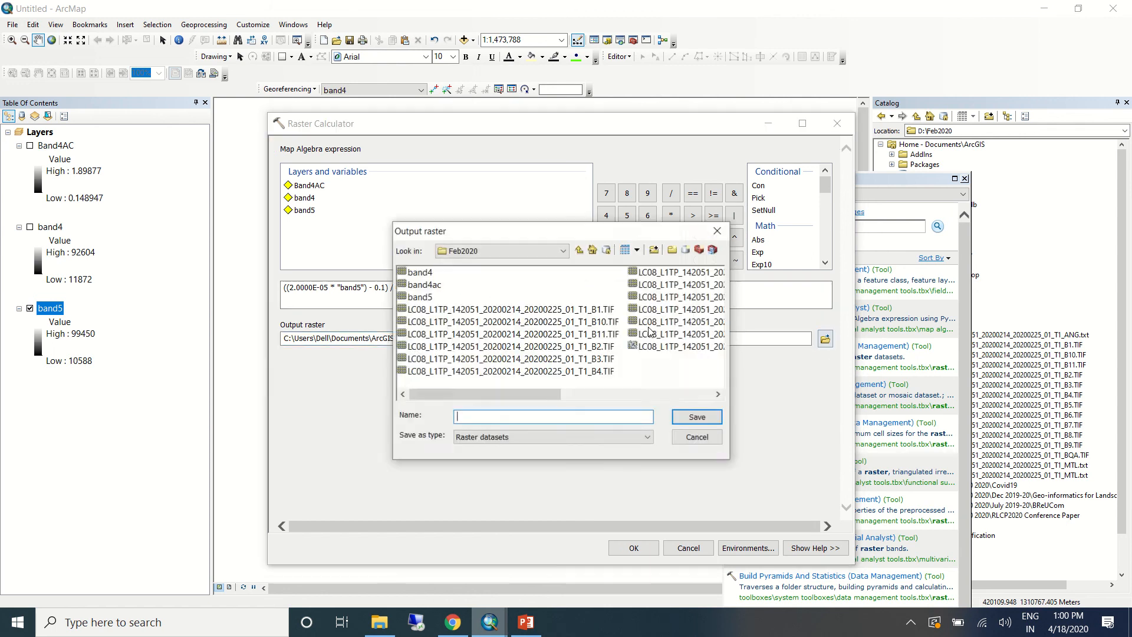
left_click(424, 285)
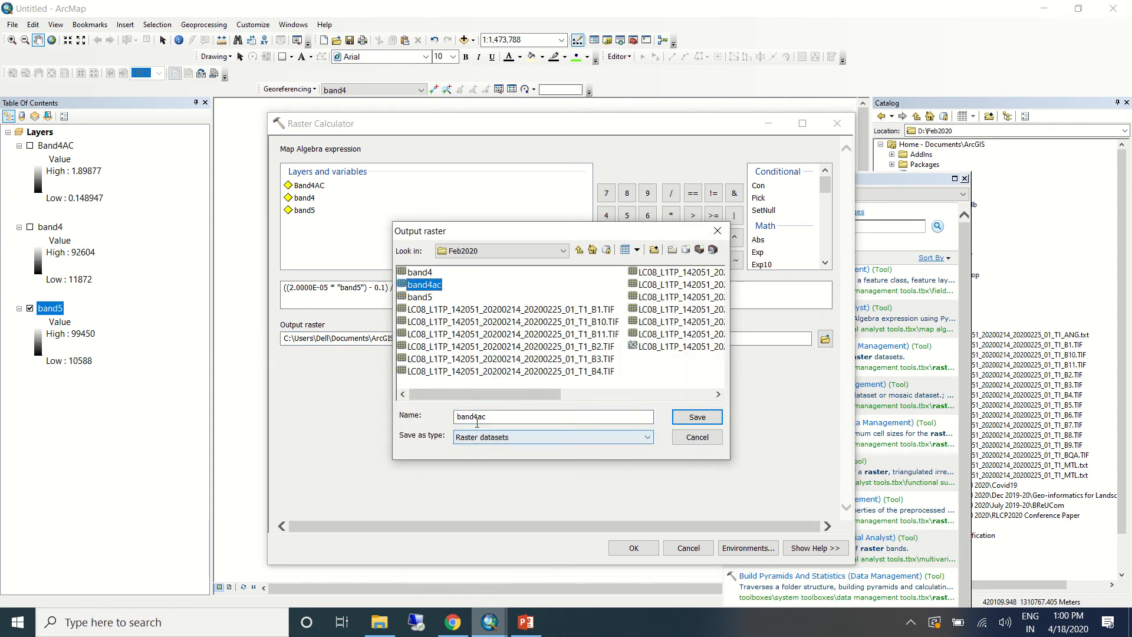
left_click(472, 417)
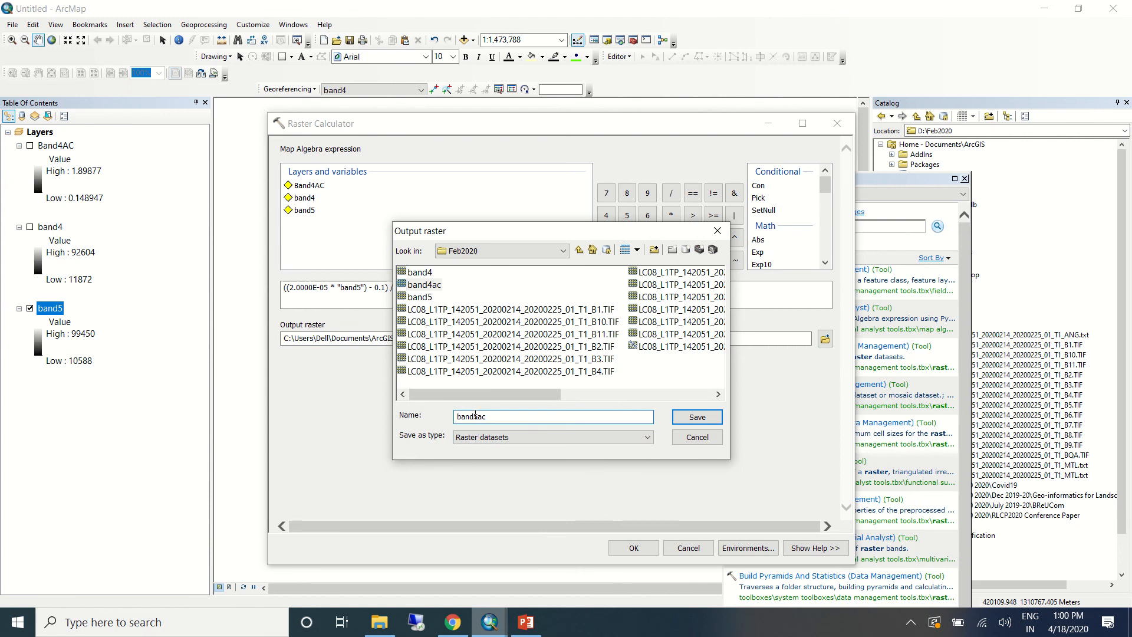
key("Delete")
type("5")
left_click(707, 419)
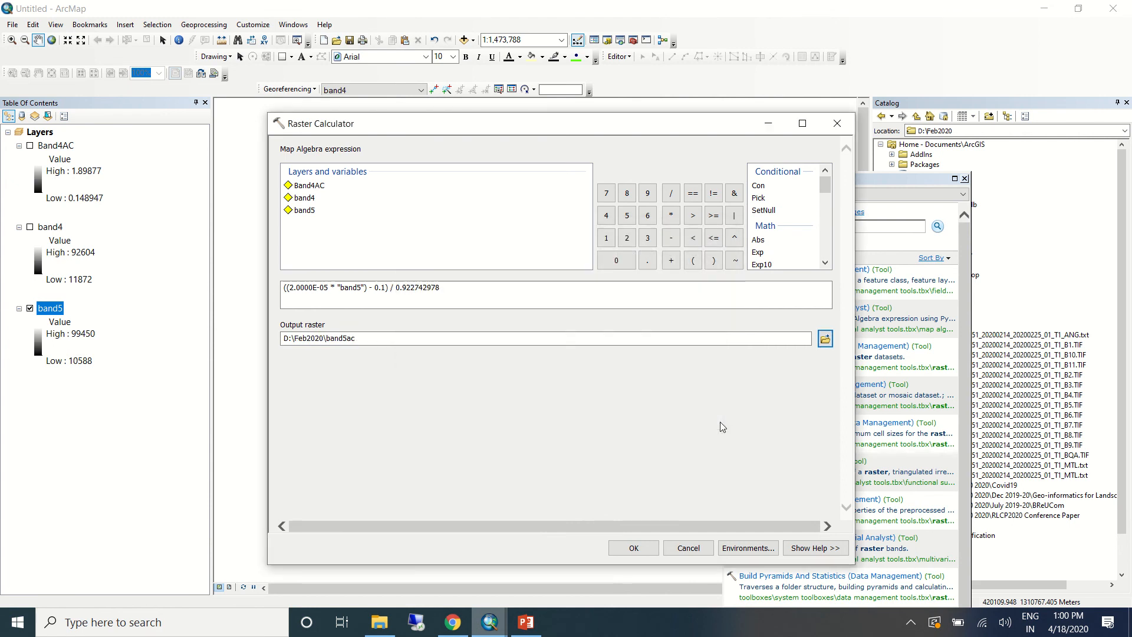
left_click(641, 547)
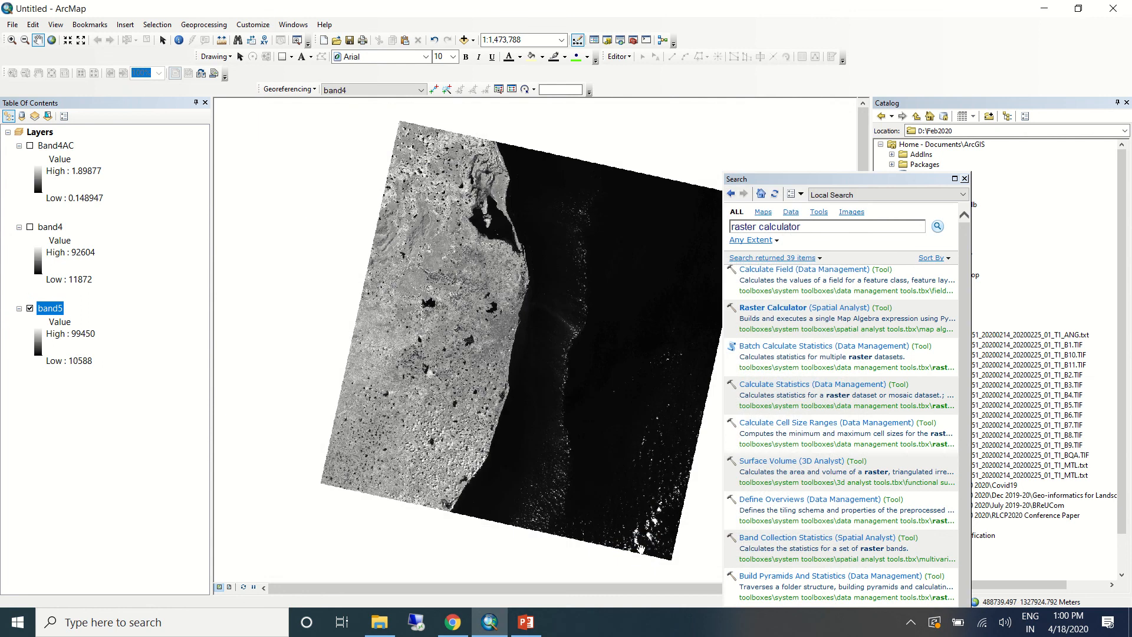
- Close the search window, remove the original band4 and band5 layers from the map, and turn on the Band4AC layer
left_click(965, 179)
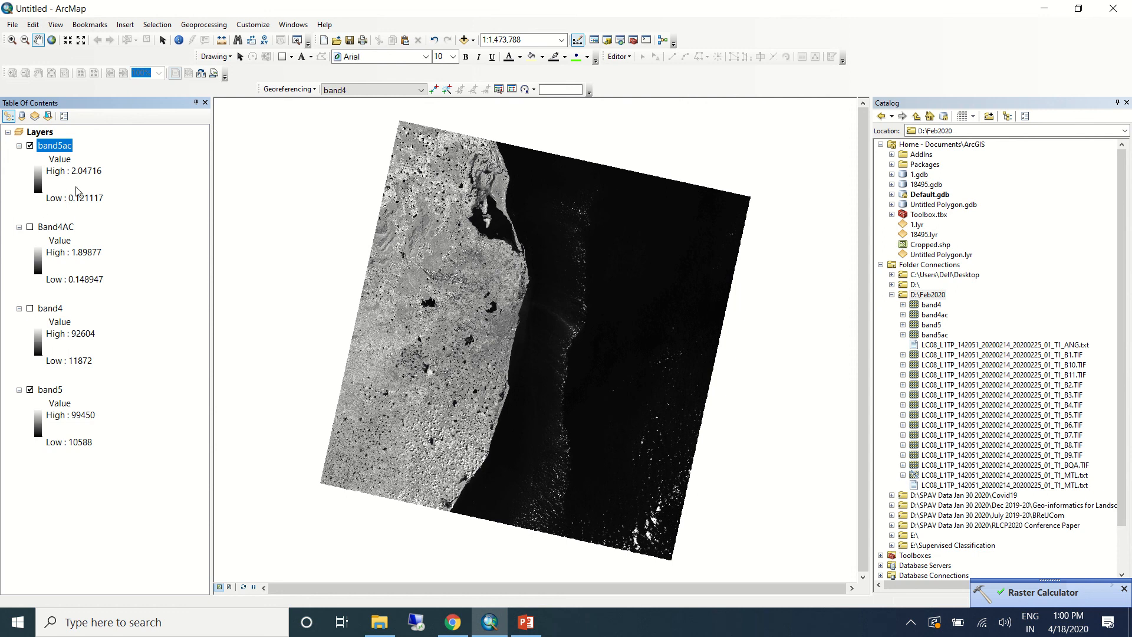
left_click(50, 307)
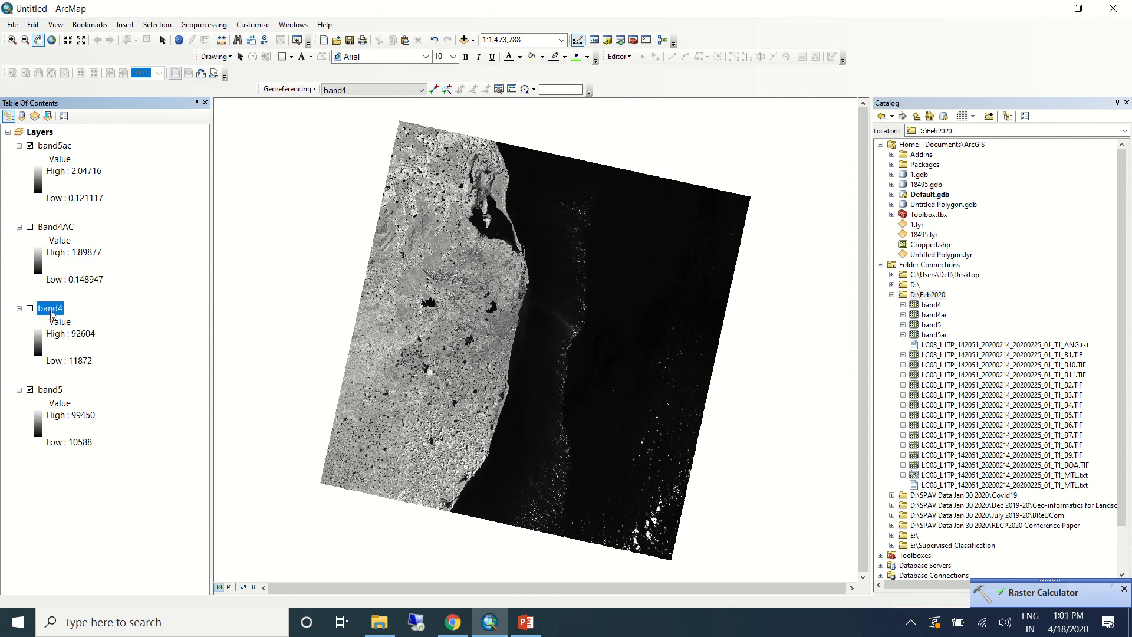
right_click(51, 309)
left_click(80, 330)
right_click(50, 308)
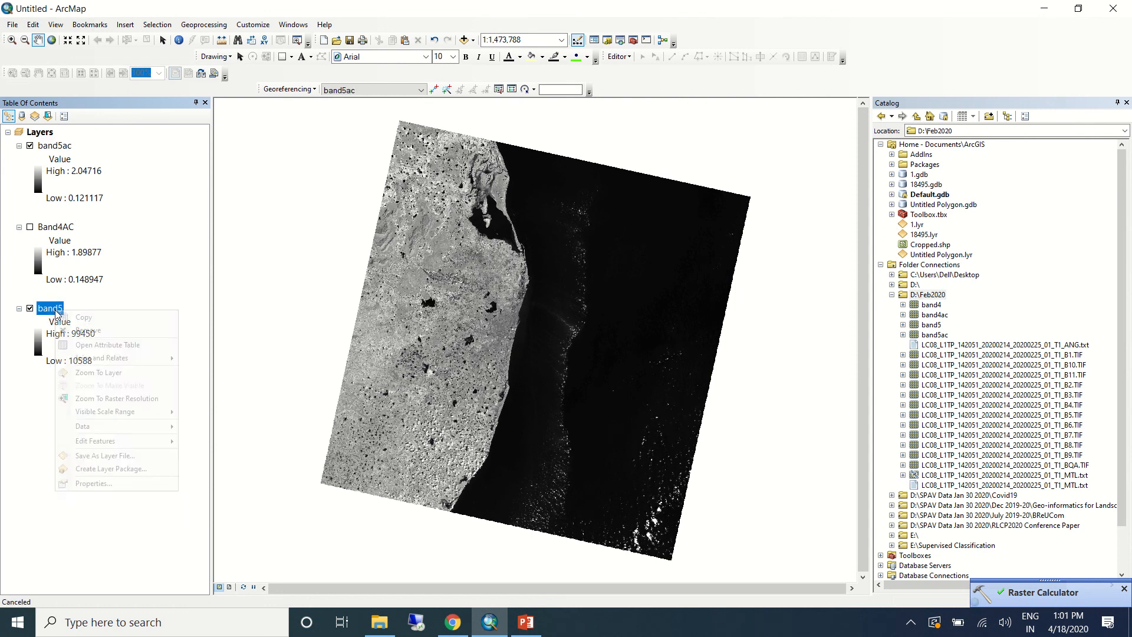
left_click(83, 330)
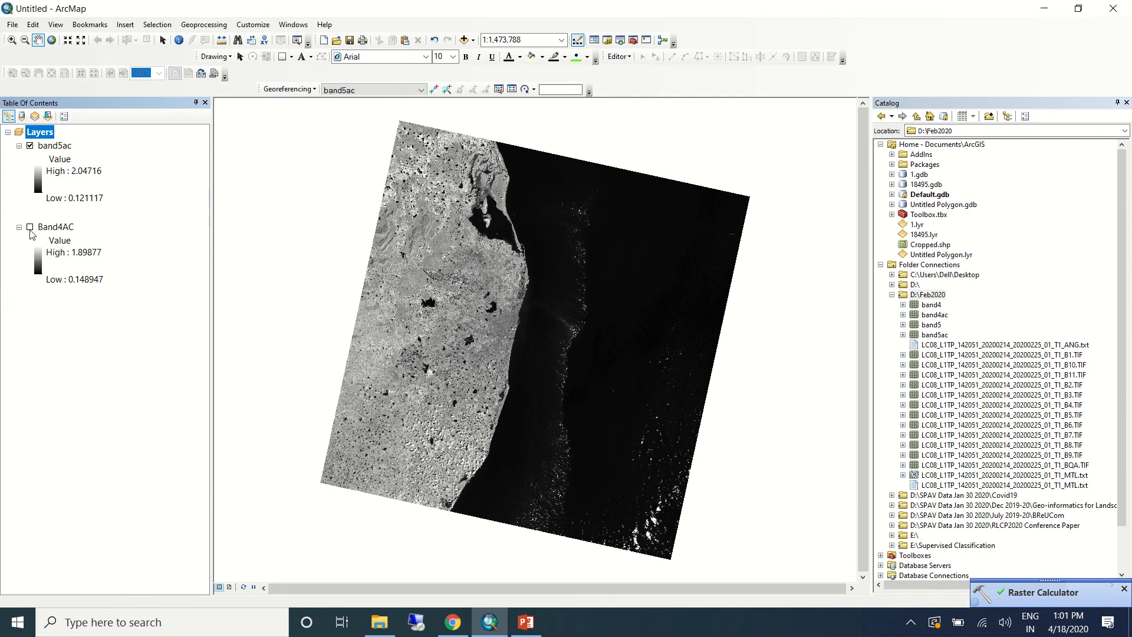
left_click(29, 227)
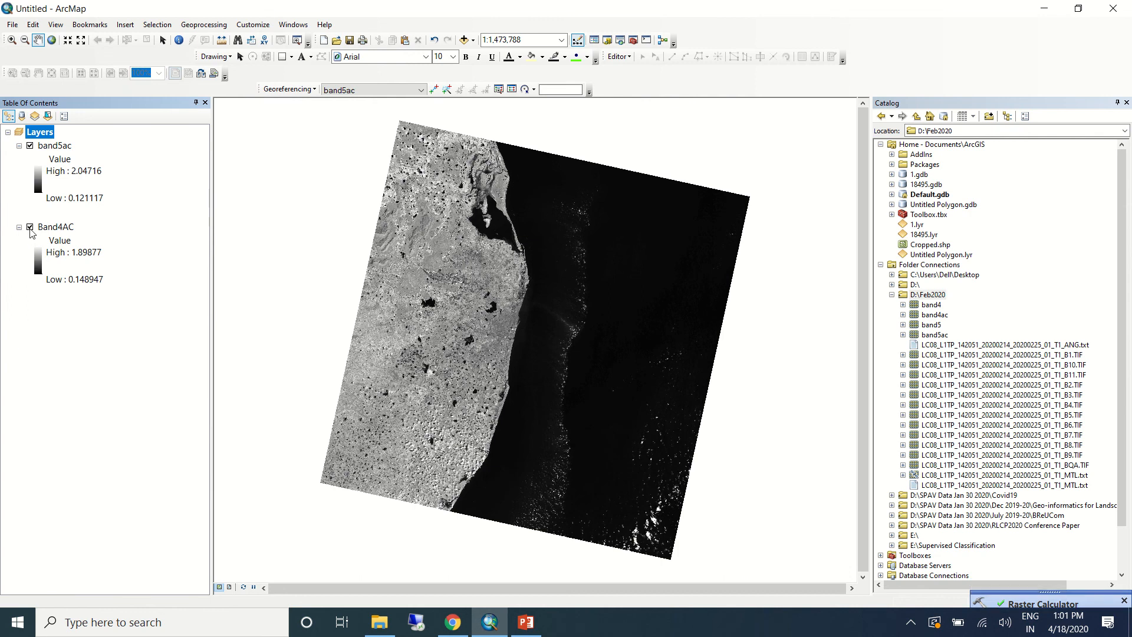
- Switch to PowerPoint and review the Step I atmospheric correction slide with the digital number to reflectance formula for bands 4 and 5
left_click(525, 622)
left_click(99, 482)
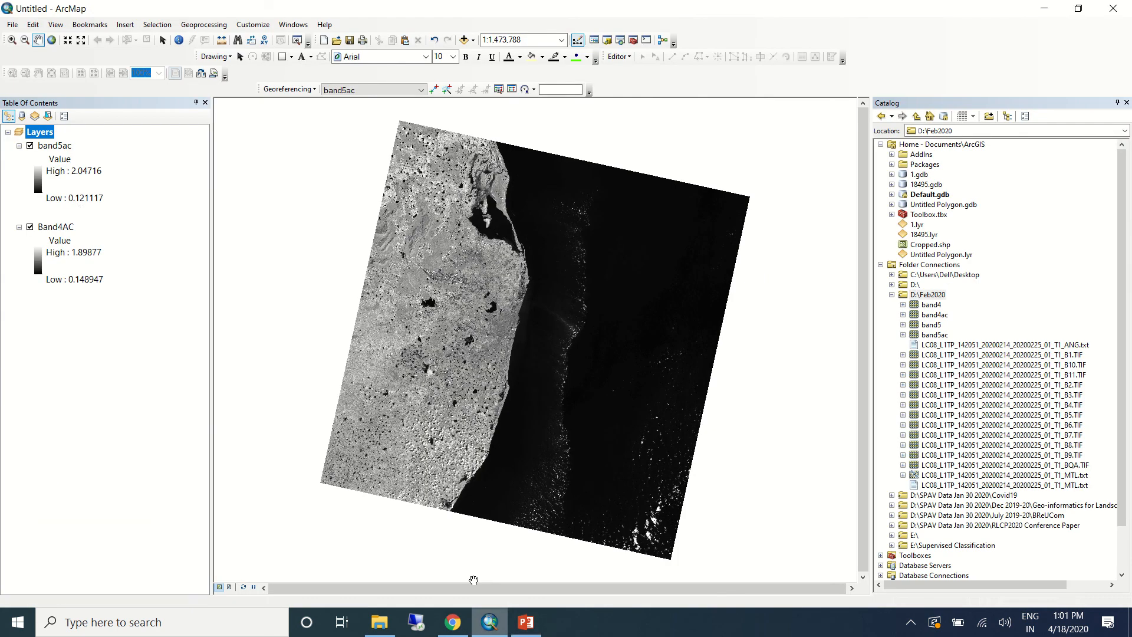
left_click(491, 622)
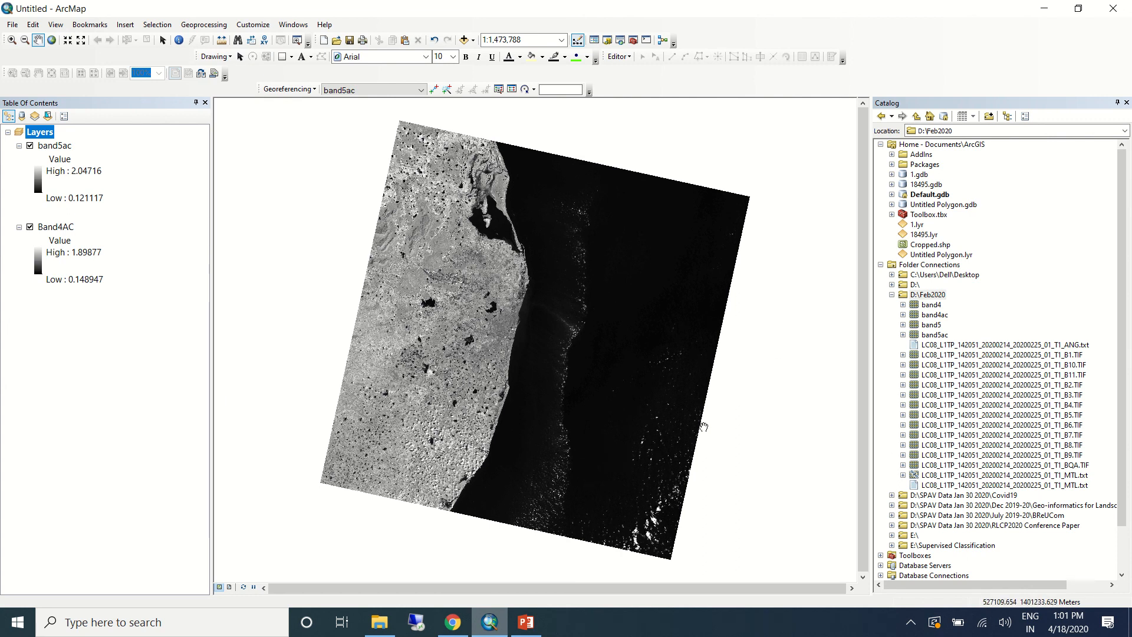
left_click(525, 623)
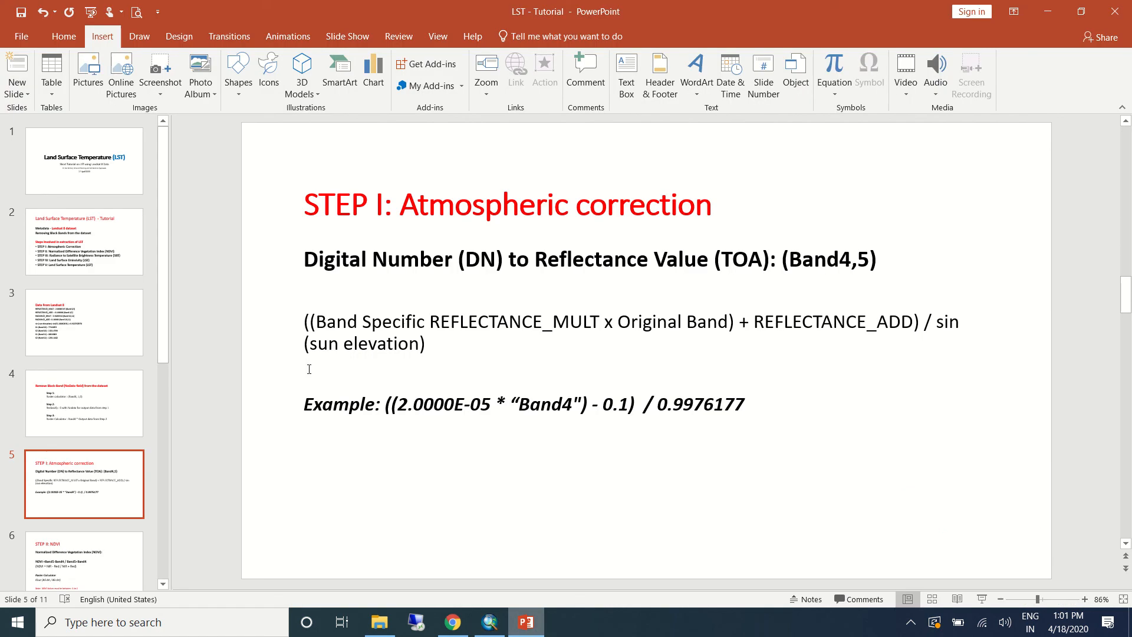